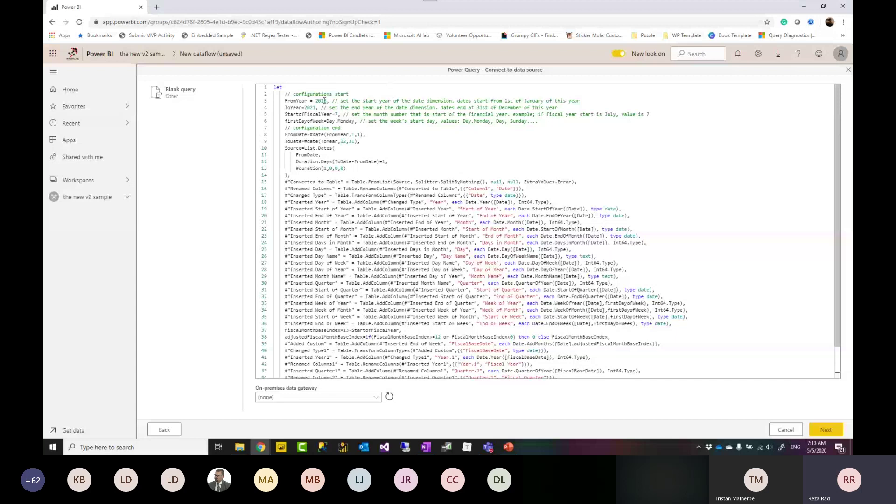
Review the date dimension script in the blank query, including its year and fiscal settings, and load it into the query editor.
{"action": "double_click", "coordinate": [310, 107]}
{"action": "left_click", "coordinate": [337, 112]}
{"action": "scroll", "coordinate": [337, 142], "scroll_direction": "down", "scroll_amount": 2}
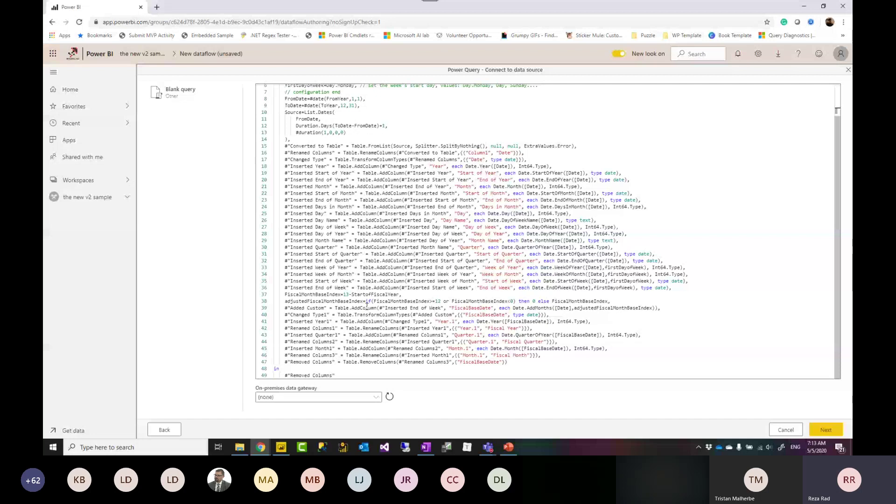
{"action": "scroll", "coordinate": [367, 307], "scroll_direction": "up", "scroll_amount": 2}
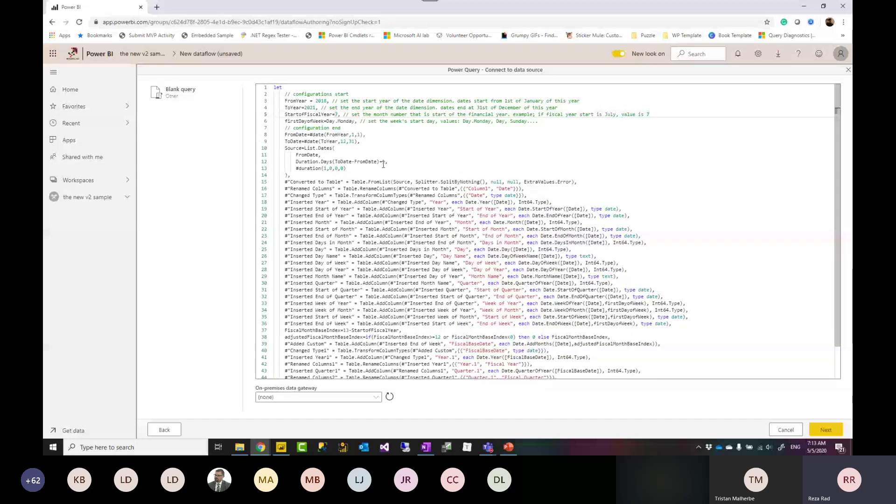
{"action": "scroll", "coordinate": [372, 228], "scroll_direction": "down", "scroll_amount": 2}
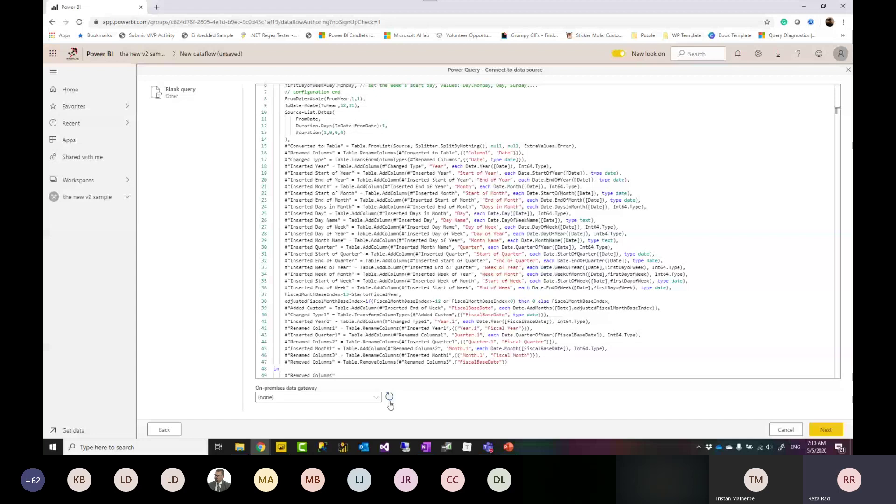
{"action": "left_click", "coordinate": [827, 432]}
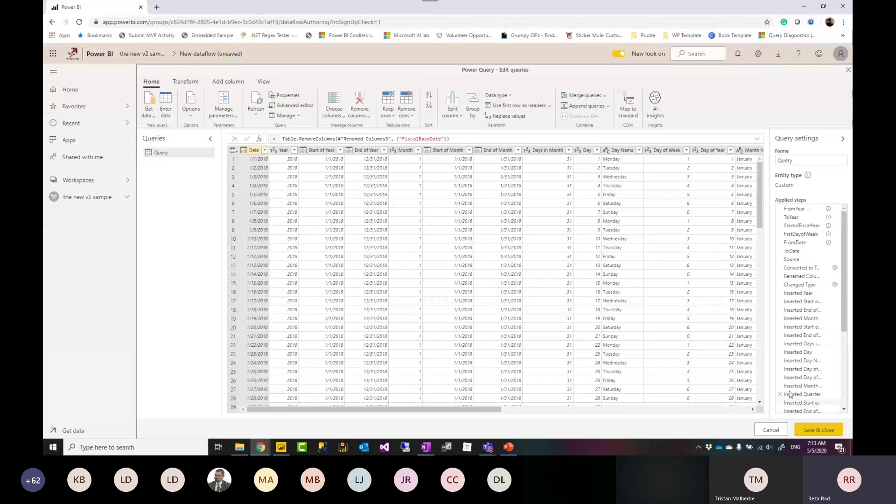
Examine the query's applied steps and the available transformation and column-adding commands.
{"action": "scroll", "coordinate": [390, 275], "scroll_direction": "down", "scroll_amount": 10}
{"action": "scroll", "coordinate": [390, 275], "scroll_direction": "up", "scroll_amount": 10}
{"action": "left_click", "coordinate": [189, 86]}
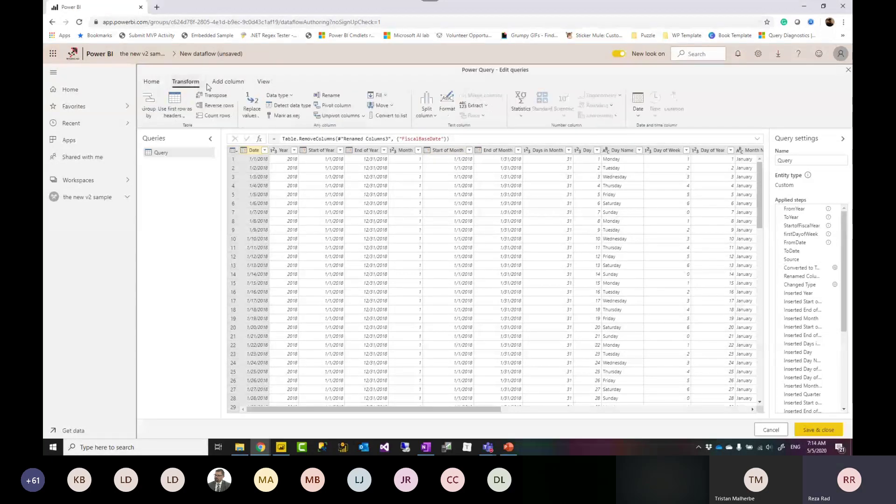
{"action": "left_click", "coordinate": [228, 82]}
{"action": "left_click", "coordinate": [183, 84]}
{"action": "left_click", "coordinate": [151, 83]}
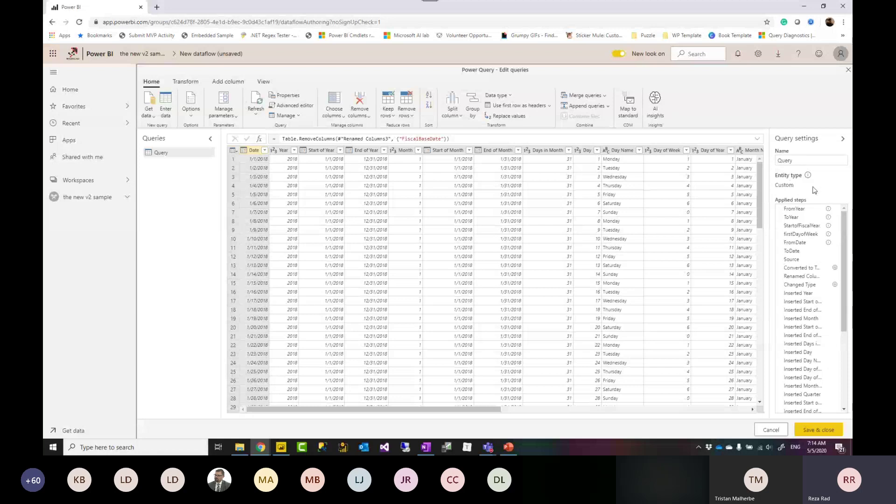
Rename the query to Date, then save and close the query editor.
{"action": "left_click_drag", "start_coordinate": [804, 160], "coordinate": [772, 161]}
{"action": "type", "text": "Date"}
{"action": "key", "text": "Return"}
{"action": "left_click", "coordinate": [819, 430]}
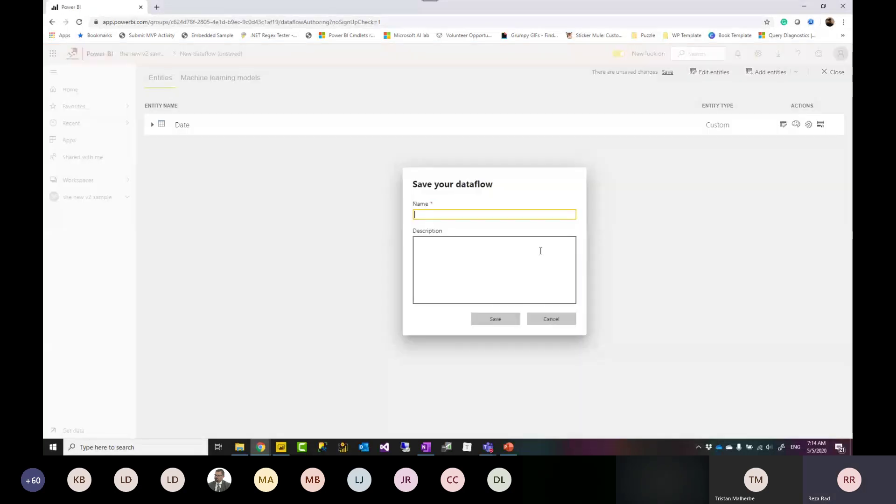
Save the dataflow as Club Power BI Dataflow and close it to return to the workspace.
{"action": "type", "text": "Club Power BI"}
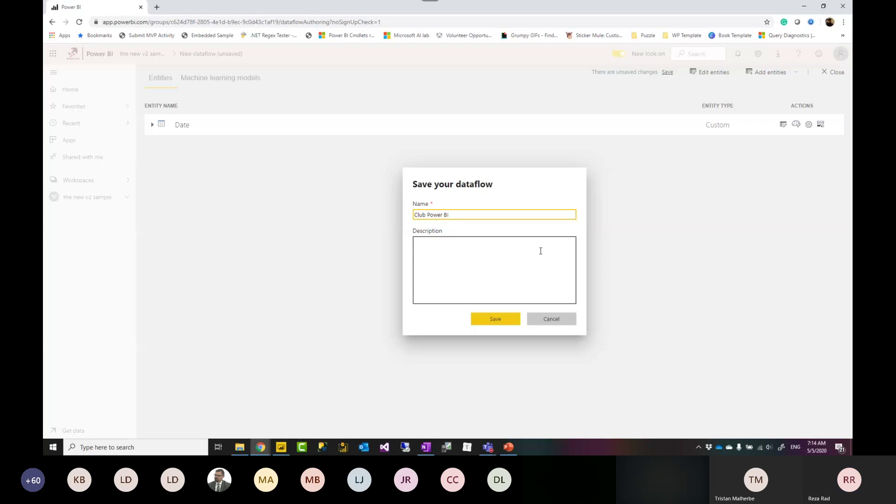
{"action": "type", "text": " Dataf"}
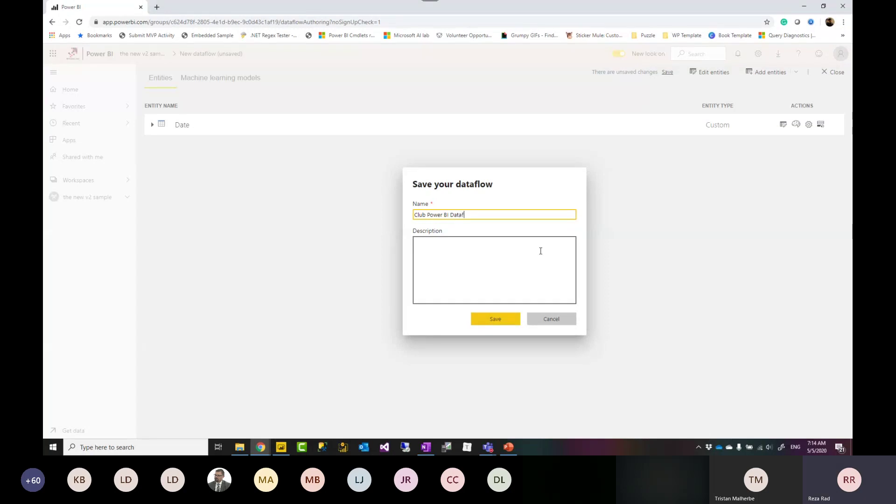
{"action": "type", "text": "low"}
{"action": "left_click", "coordinate": [504, 323]}
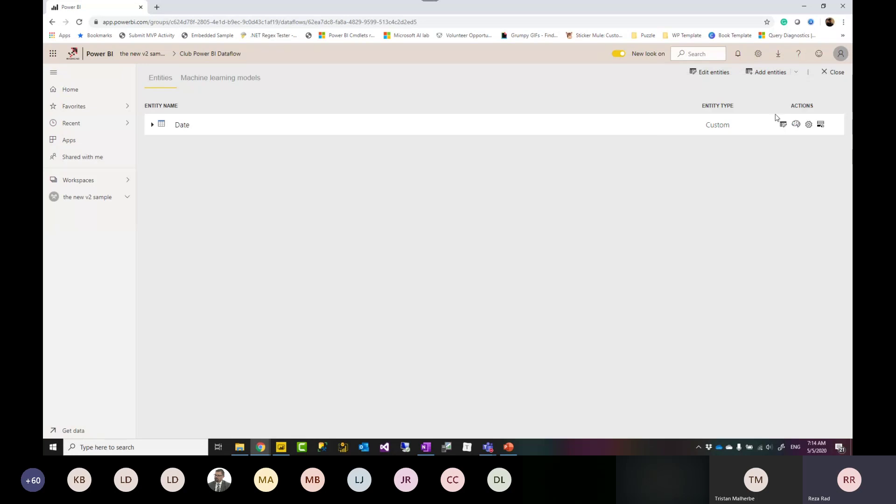
{"action": "left_click", "coordinate": [836, 73]}
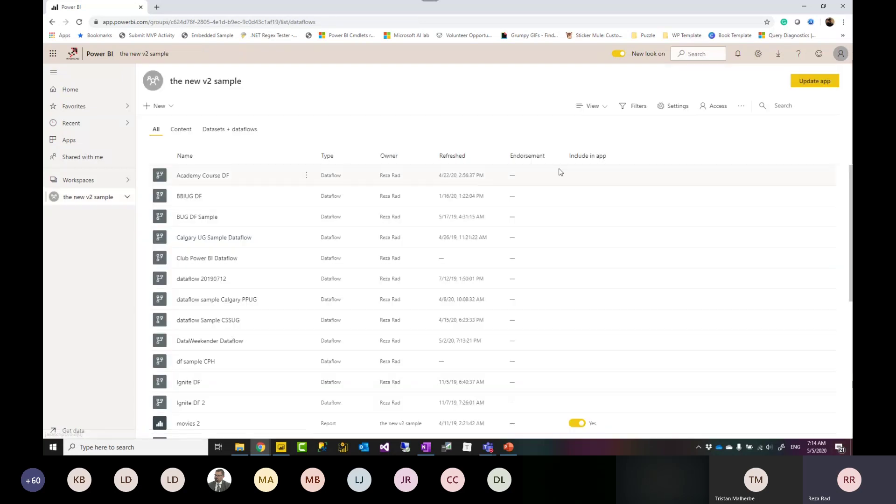
List the workspace's datasets and dataflows and start an immediate refresh of Club Power BI Dataflow.
{"action": "left_click", "coordinate": [245, 131]}
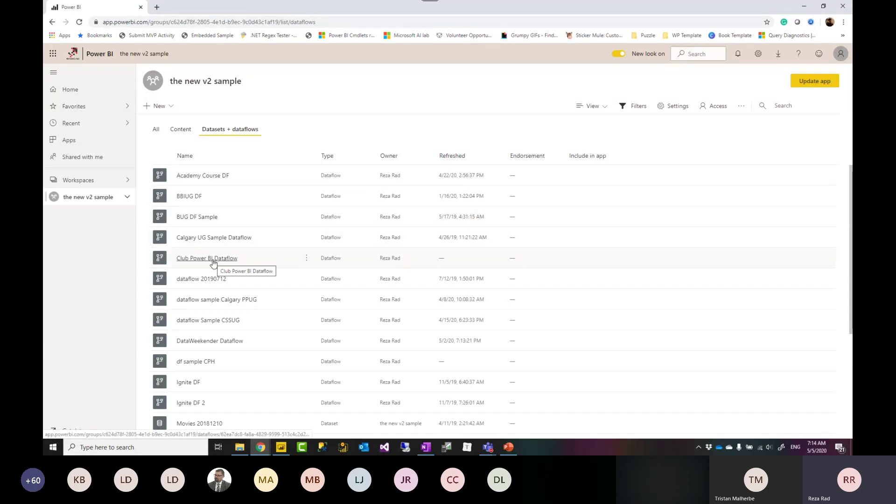
{"action": "left_click", "coordinate": [307, 260]}
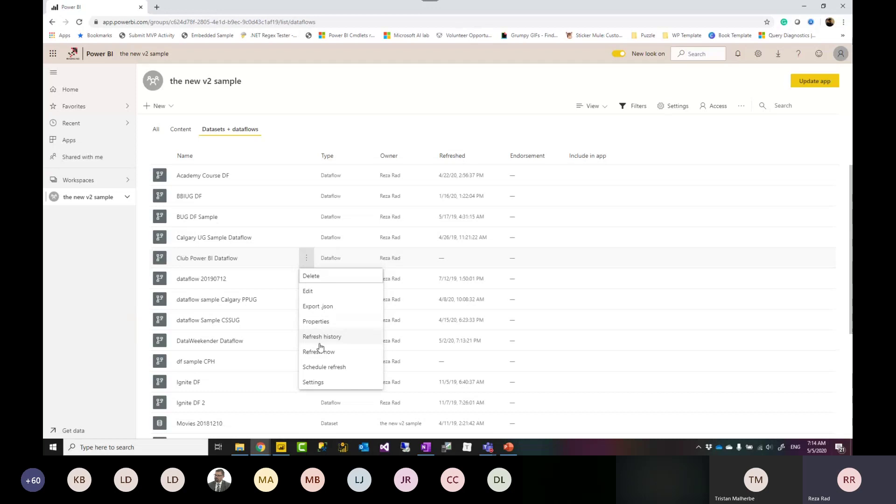
{"action": "left_click", "coordinate": [320, 353]}
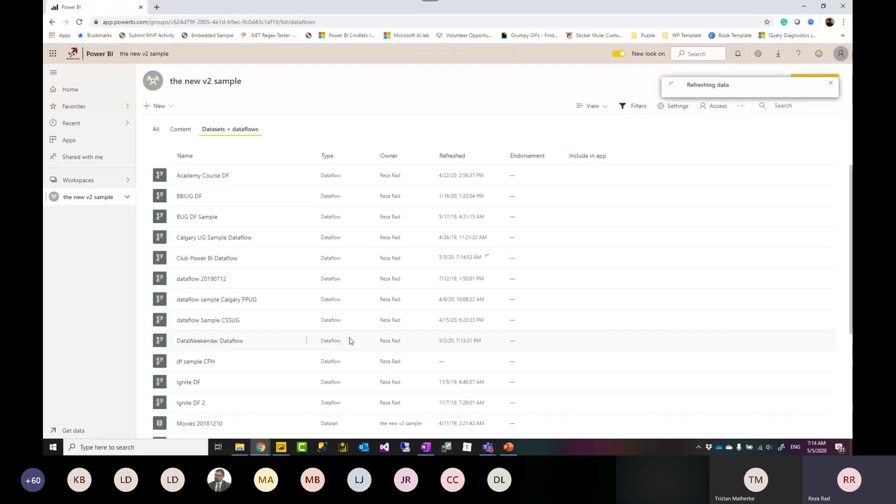
Switch to Power BI Desktop and connect to Power BI dataflows as the data source.
{"action": "left_click", "coordinate": [282, 447]}
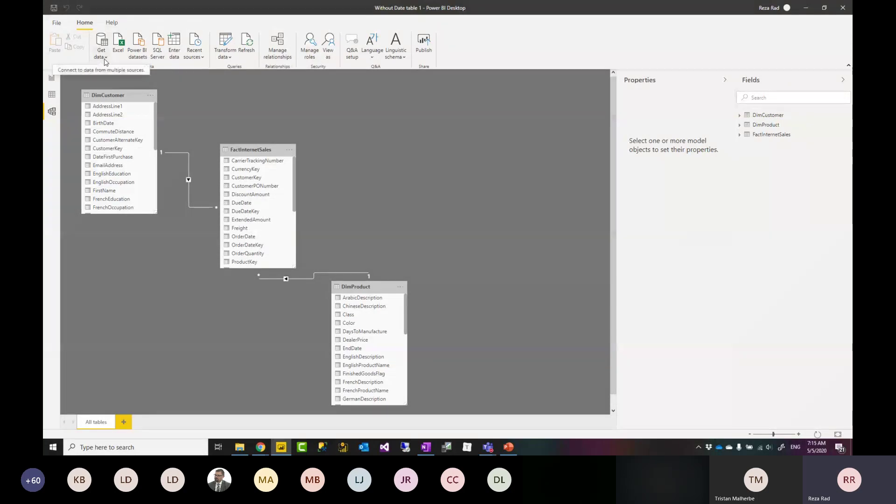
{"action": "left_click", "coordinate": [106, 60]}
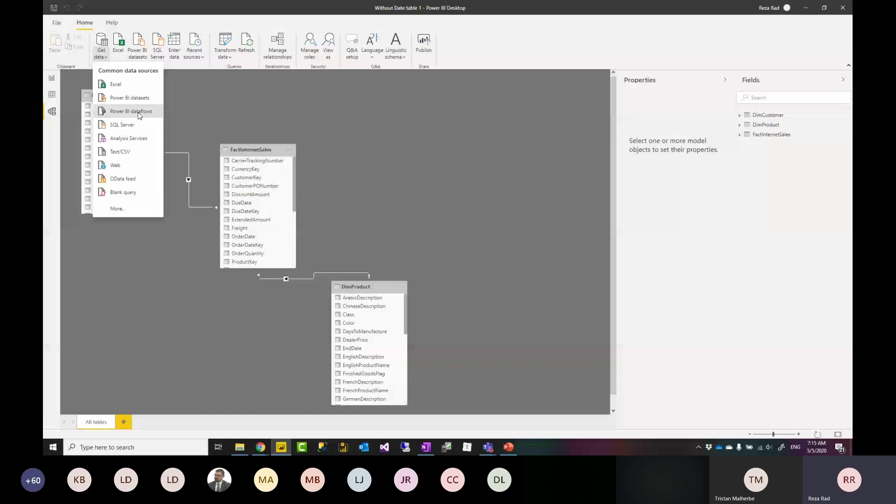
{"action": "left_click", "coordinate": [139, 115]}
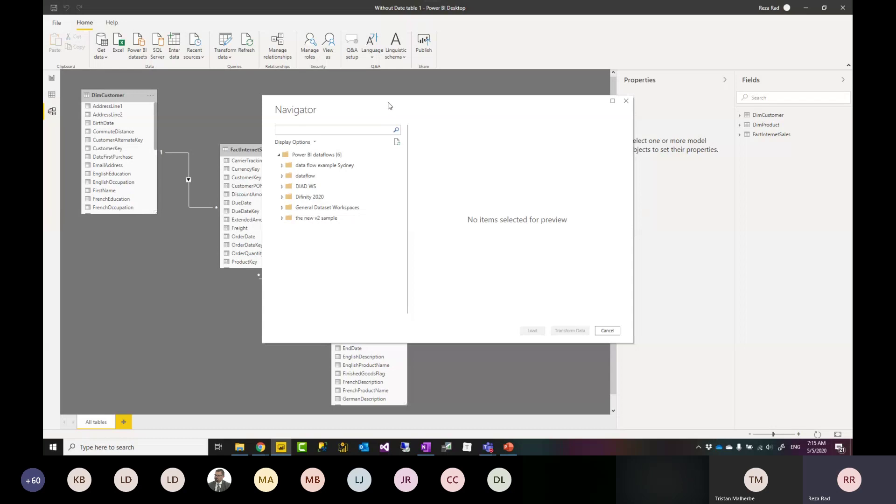
{"action": "left_click_drag", "start_coordinate": [389, 105], "coordinate": [418, 98]}
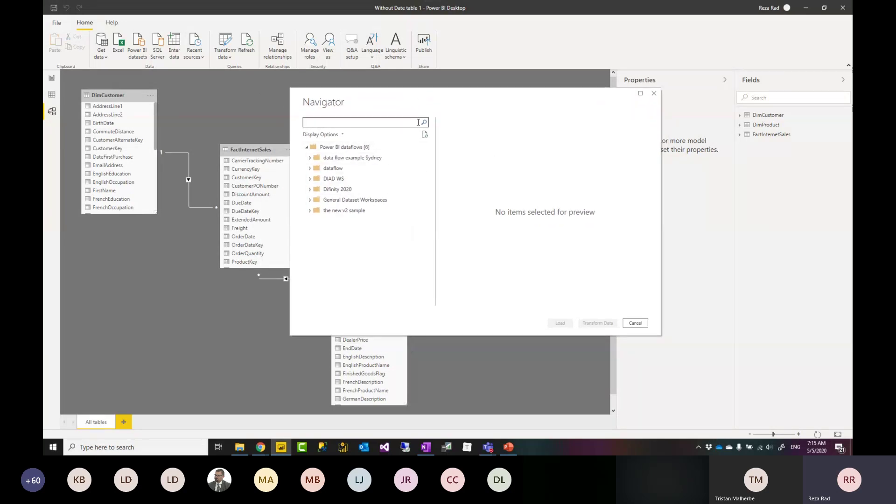
Load the Date entity from Club Power BI Dataflow in the workspace named the new v2 sample.
{"action": "left_click", "coordinate": [309, 211]}
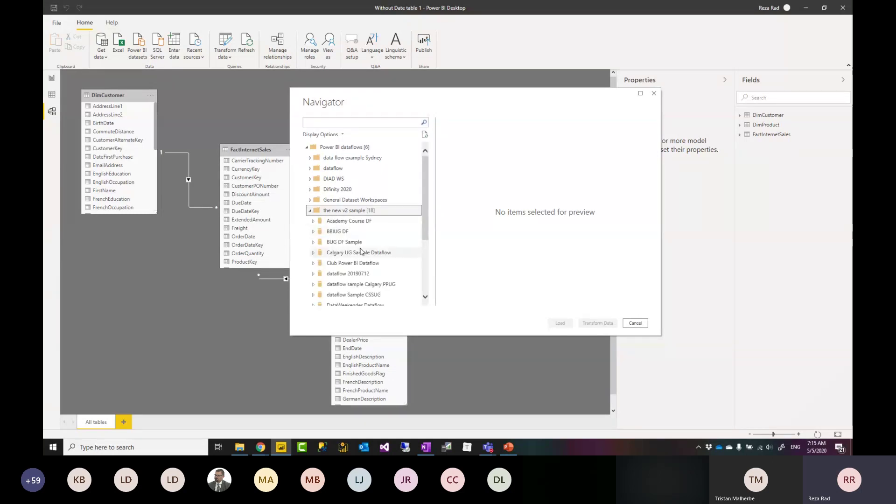
{"action": "scroll", "coordinate": [356, 252], "scroll_direction": "down", "scroll_amount": 2}
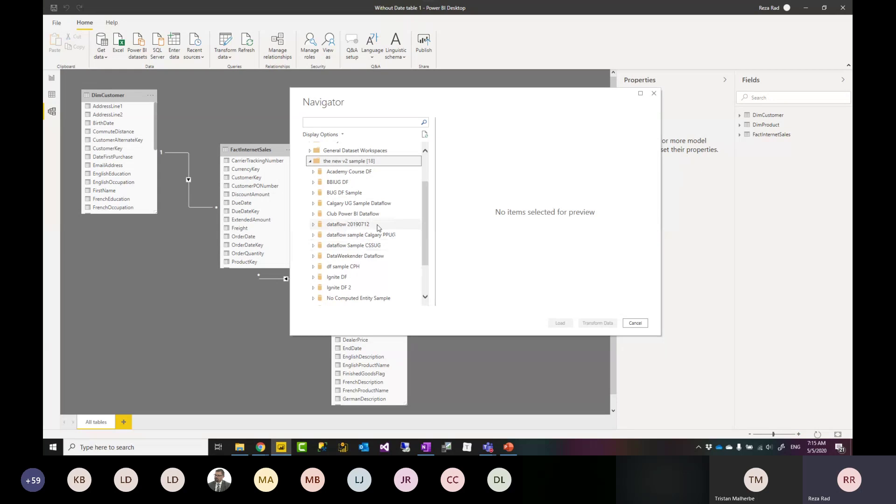
{"action": "left_click", "coordinate": [351, 214]}
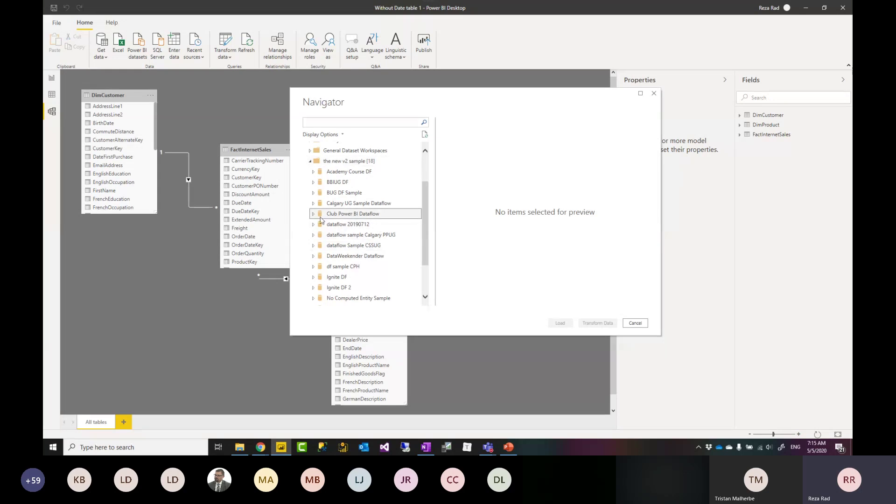
{"action": "left_click", "coordinate": [314, 216]}
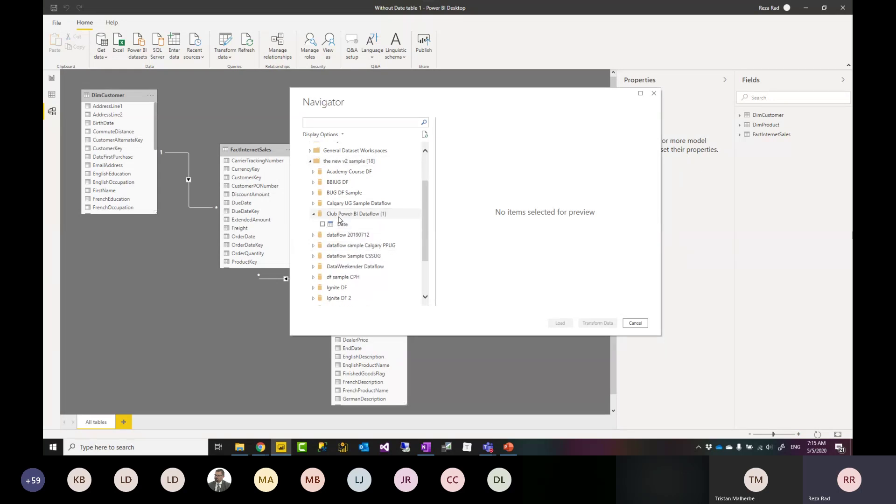
{"action": "left_click", "coordinate": [344, 226]}
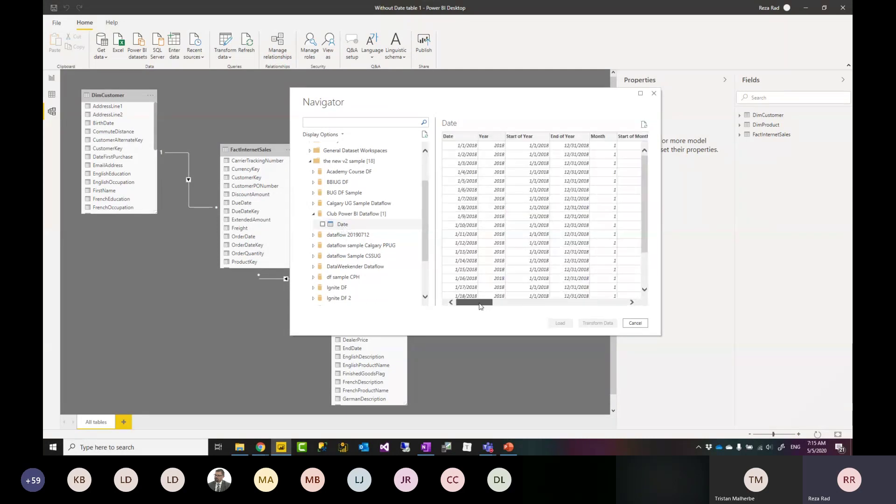
{"action": "left_click_drag", "start_coordinate": [485, 302], "coordinate": [462, 312]}
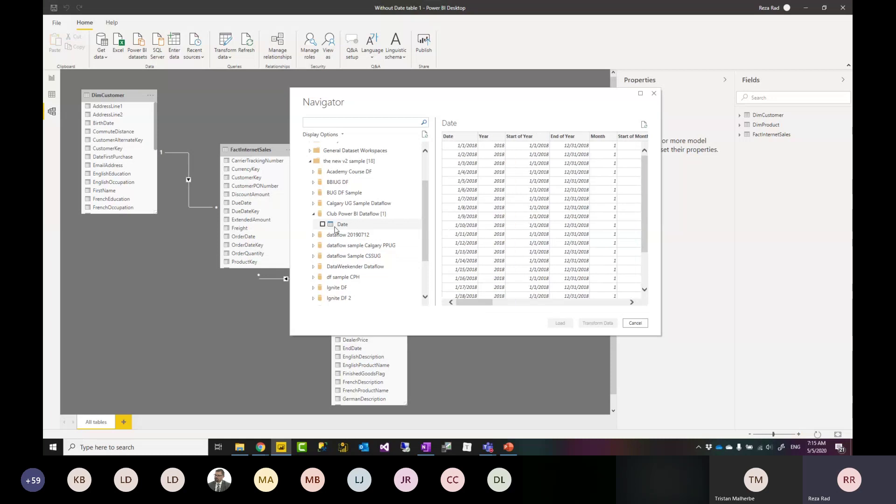
{"action": "left_click", "coordinate": [323, 225]}
{"action": "left_click", "coordinate": [560, 323]}
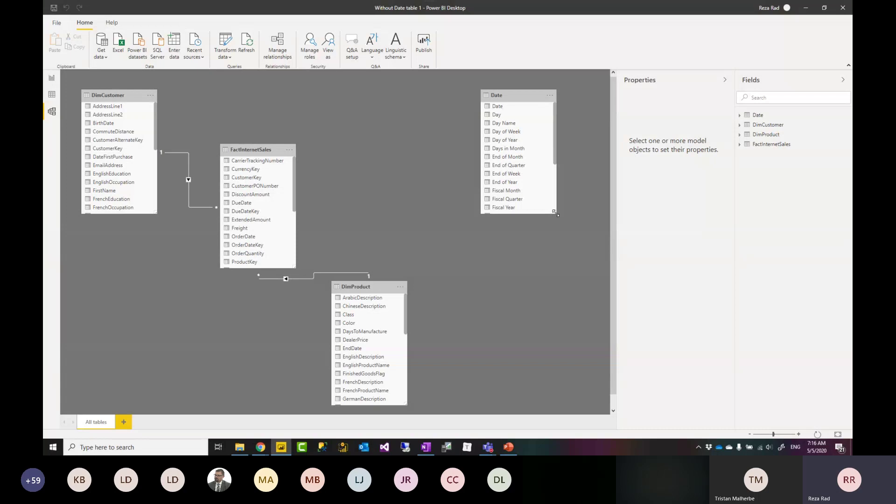
Shorten the Date table in the model diagram and move it closer to the FactInternetSales table.
{"action": "left_click_drag", "start_coordinate": [555, 213], "coordinate": [557, 181]}
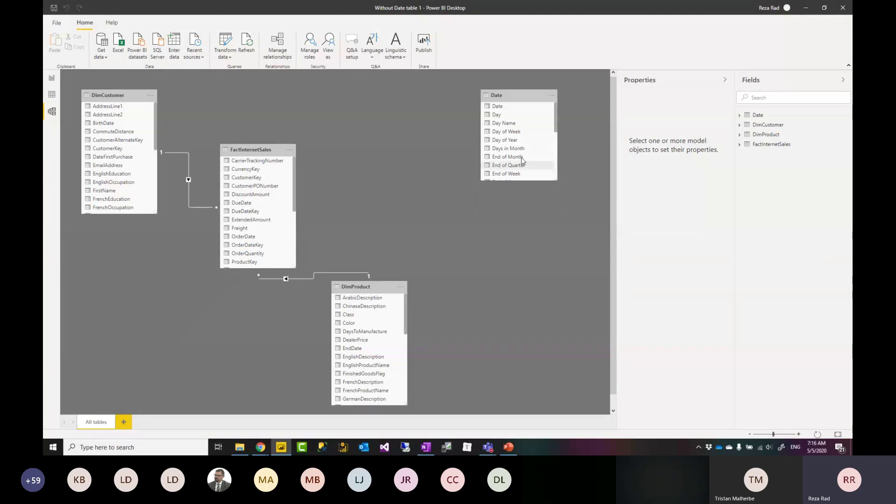
{"action": "left_click_drag", "start_coordinate": [517, 96], "coordinate": [483, 95]}
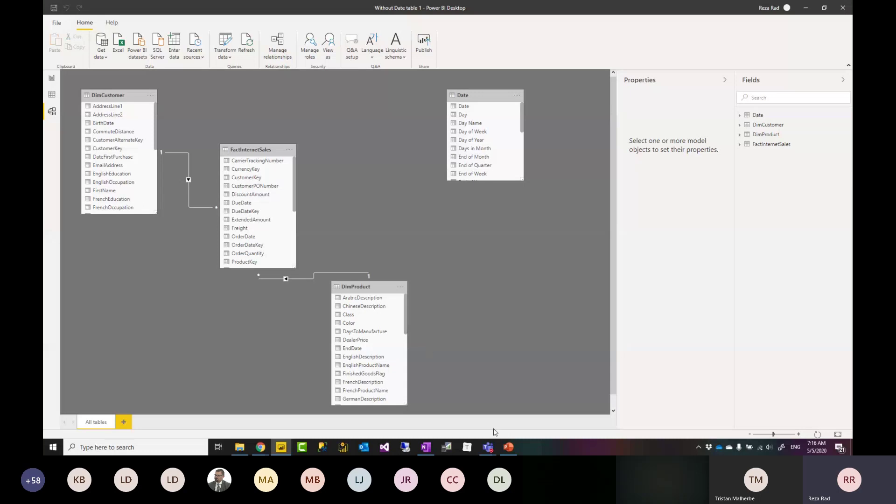
Switch to the PowerPoint presentation and go to the "What is the Dataset?" slide.
{"action": "left_click", "coordinate": [509, 449]}
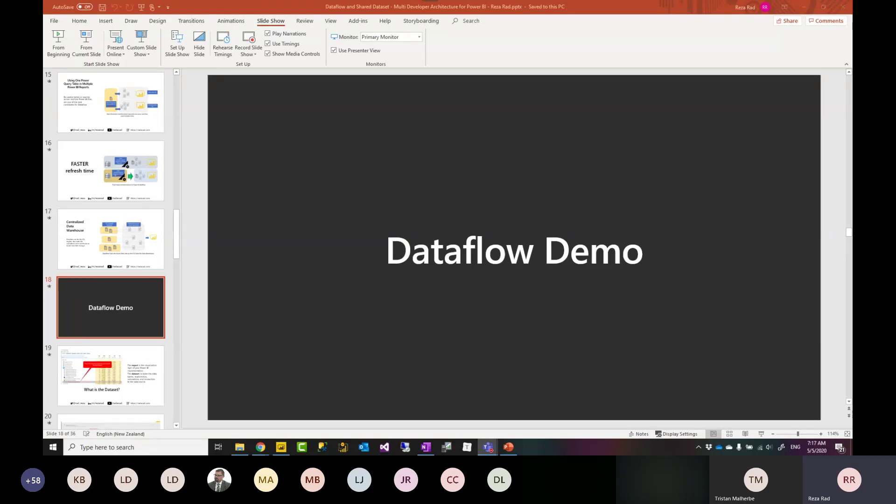
{"action": "left_click", "coordinate": [103, 380]}
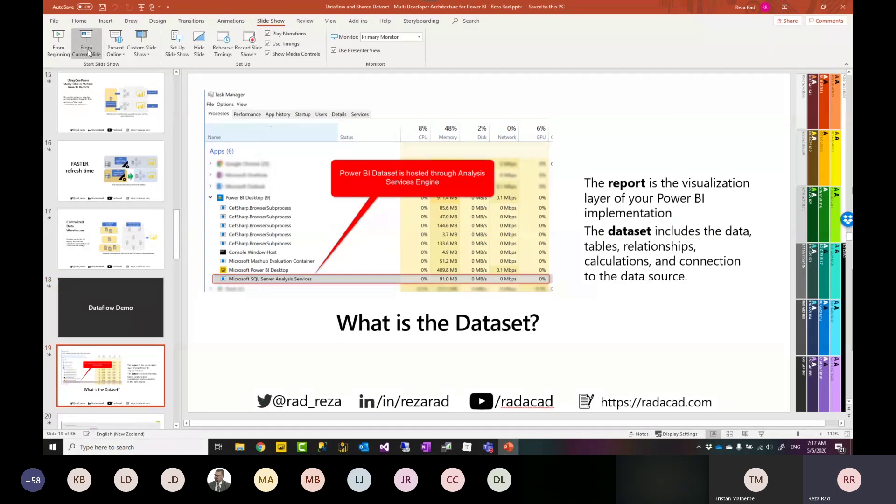
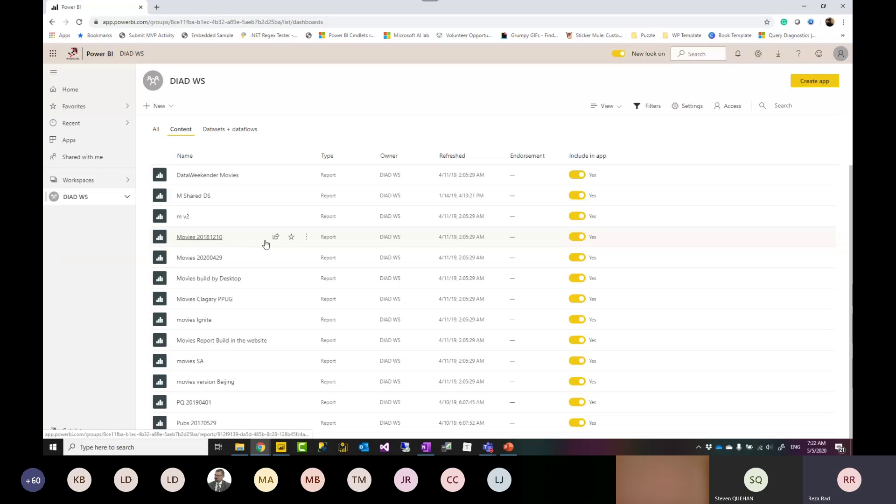
Open the Movies 20181210 report in DIAD WS and view its Movies Sales Analysis page and related content.
{"action": "left_click", "coordinate": [201, 237]}
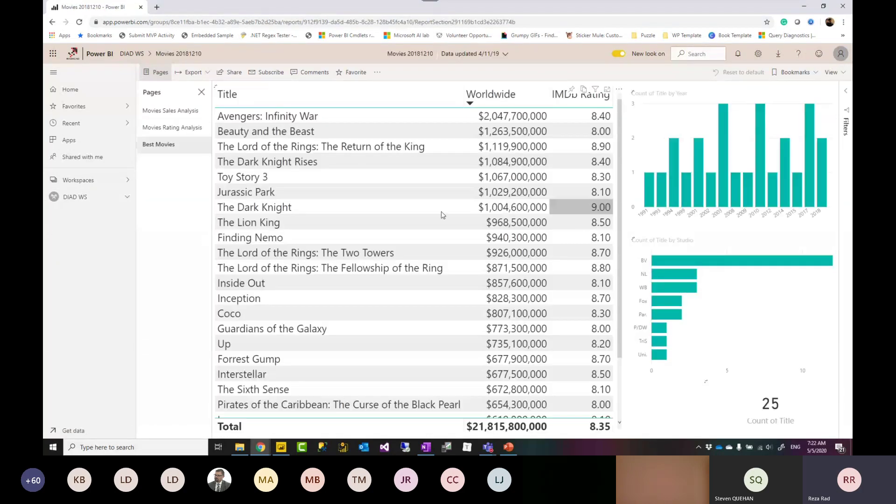
{"action": "left_click", "coordinate": [174, 109]}
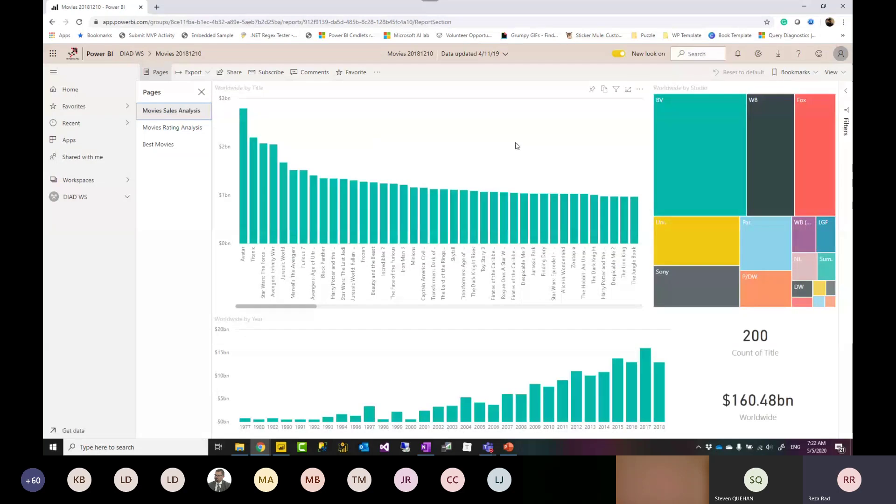
{"action": "left_click", "coordinate": [377, 72]}
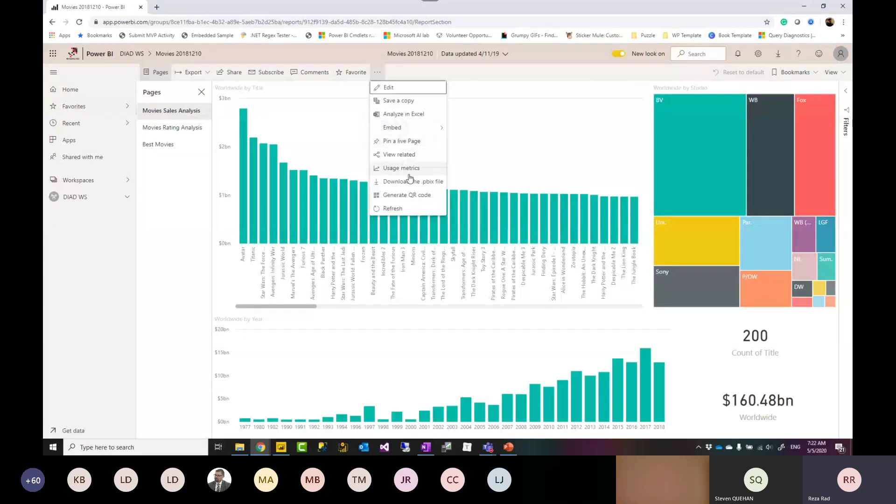
{"action": "left_click", "coordinate": [399, 155]}
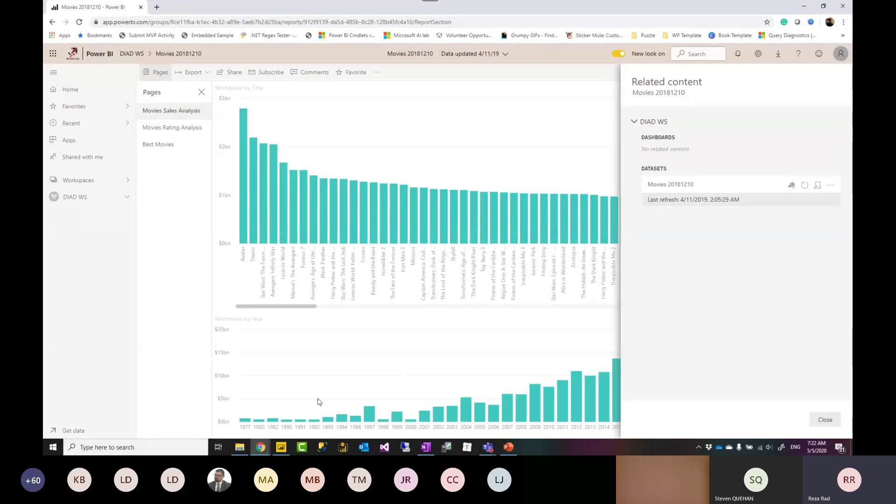
Switch to Power BI Desktop, close the Without Date table 1 file, and start a new blank report.
{"action": "left_click", "coordinate": [280, 444]}
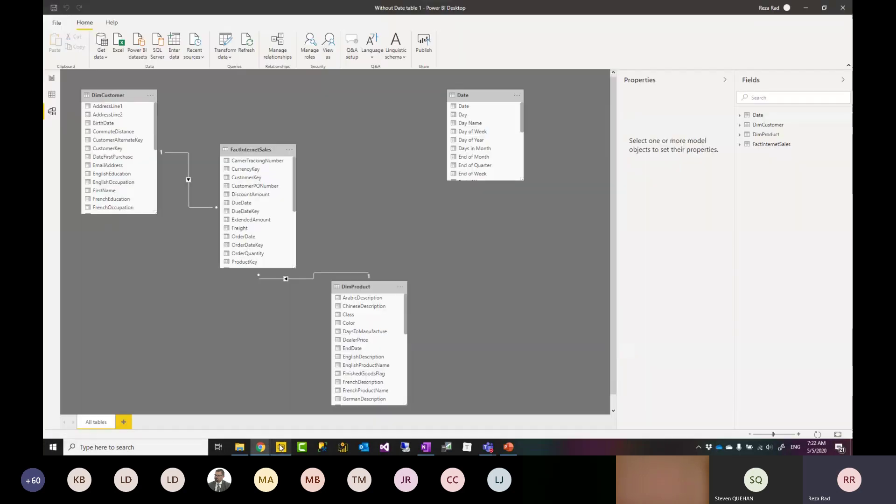
{"action": "left_click", "coordinate": [843, 8]}
{"action": "left_click", "coordinate": [488, 237]}
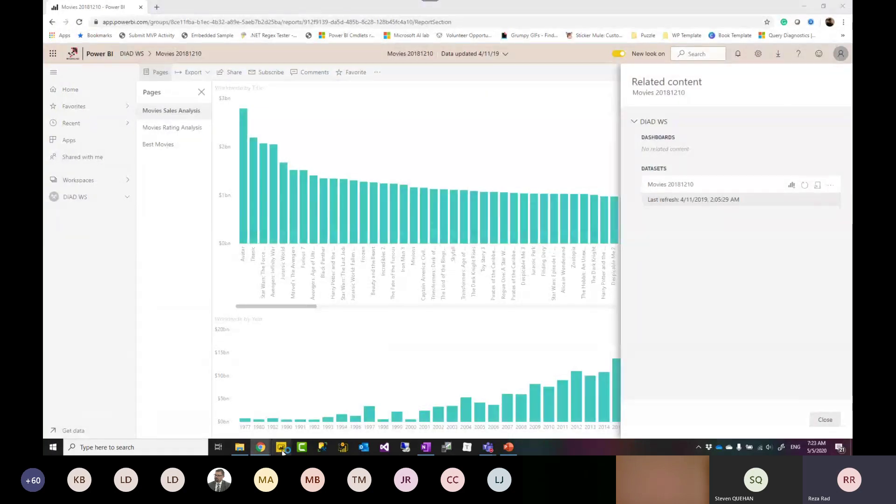
{"action": "left_click", "coordinate": [282, 449]}
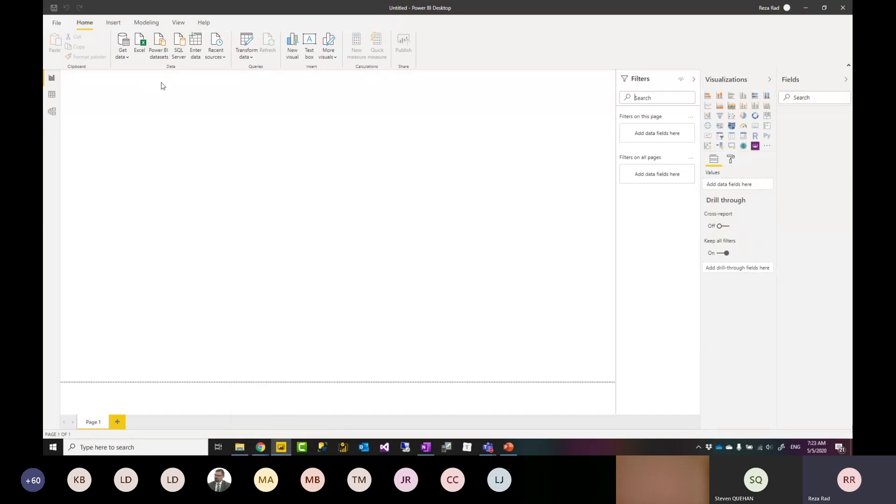
Choose Power BI datasets as the new report's data source to bring up the list of available datasets.
{"action": "left_click", "coordinate": [126, 58]}
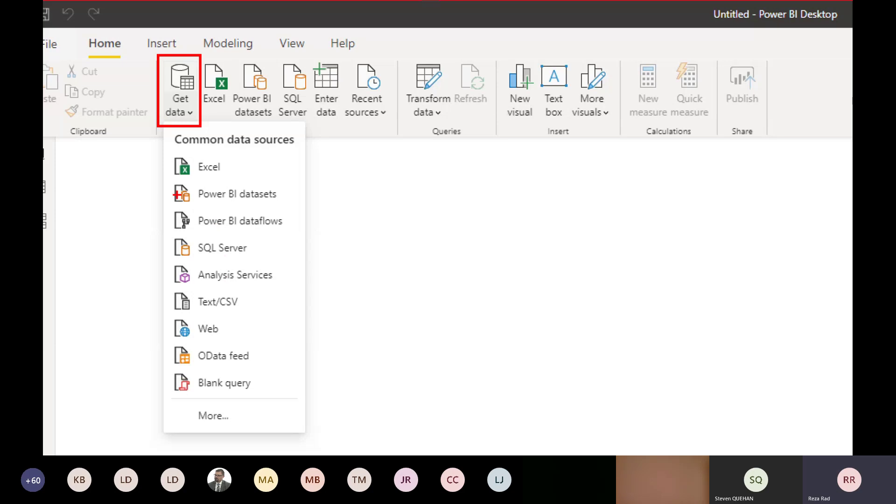
{"action": "mouse_move", "coordinate": [168, 181]}
{"action": "left_mouse_down"}
{"action": "mouse_move", "coordinate": [280, 211]}
{"action": "mouse_move", "coordinate": [290, 205]}
{"action": "left_mouse_up"}
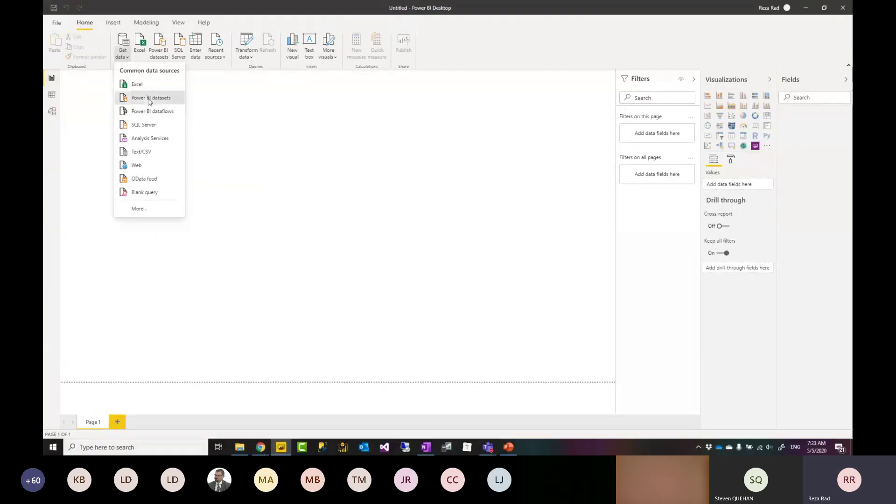
{"action": "left_click", "coordinate": [233, 197]}
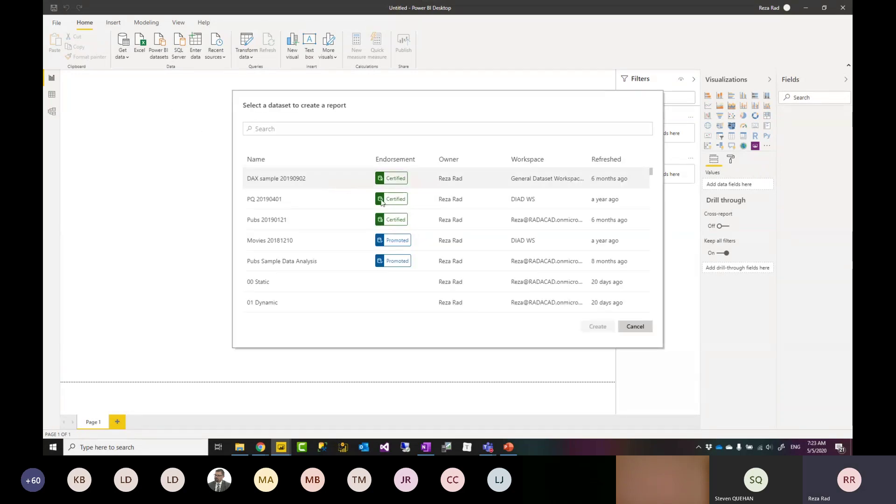
Examine the list of available datasets, comparing the certified, promoted and unendorsed ones by their endorsement.
{"action": "scroll", "coordinate": [473, 231], "scroll_direction": "down", "scroll_amount": 5}
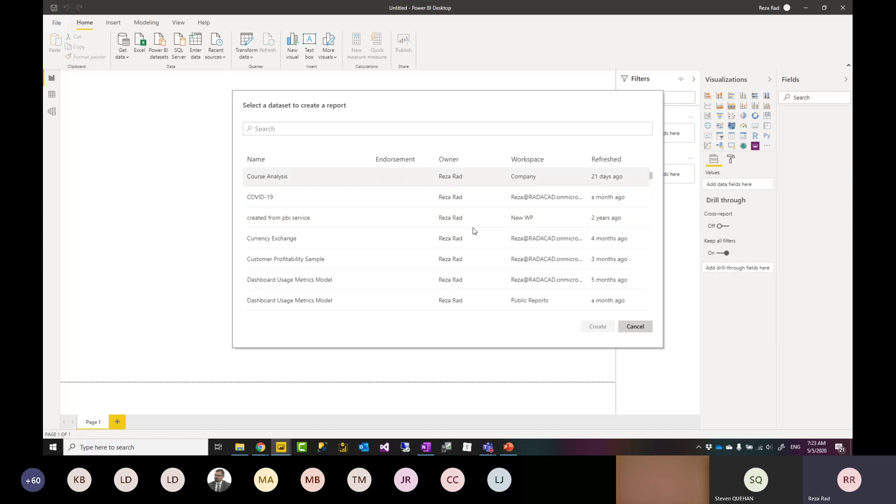
{"action": "scroll", "coordinate": [473, 231], "scroll_direction": "down", "scroll_amount": 6}
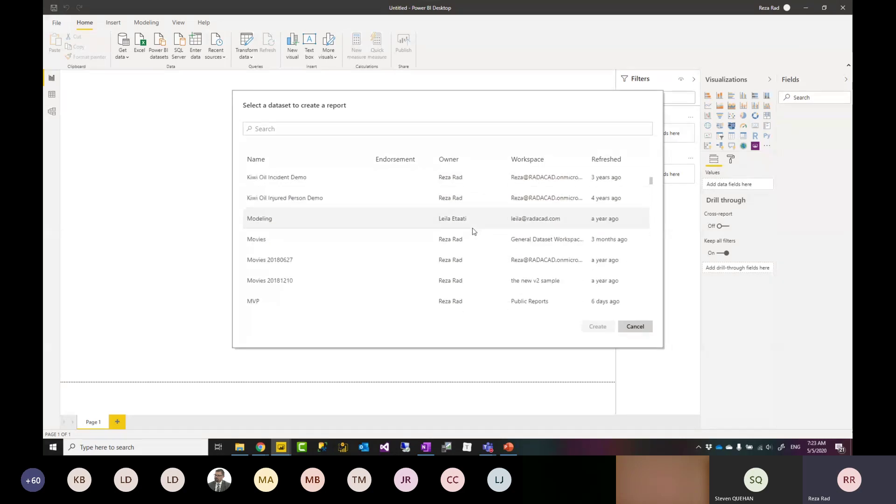
{"action": "scroll", "coordinate": [473, 230], "scroll_direction": "up", "scroll_amount": 5}
{"action": "scroll", "coordinate": [472, 230], "scroll_direction": "down", "scroll_amount": 2}
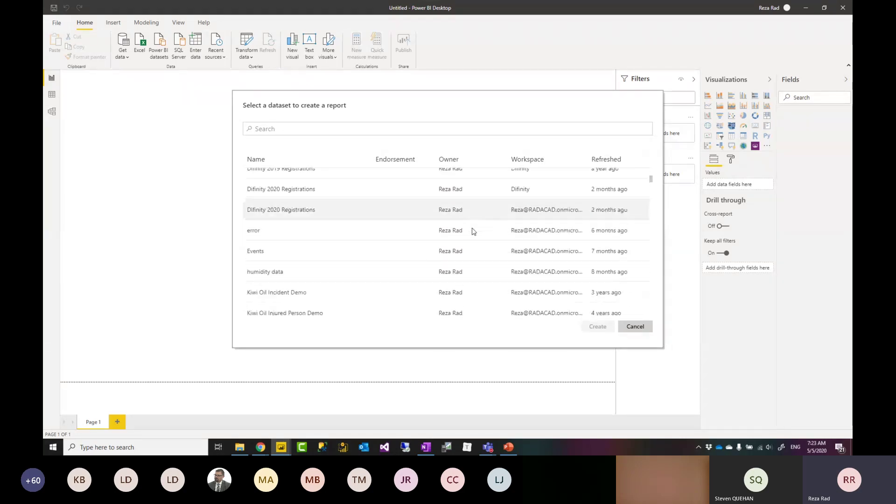
{"action": "scroll", "coordinate": [473, 231], "scroll_direction": "up", "scroll_amount": 8}
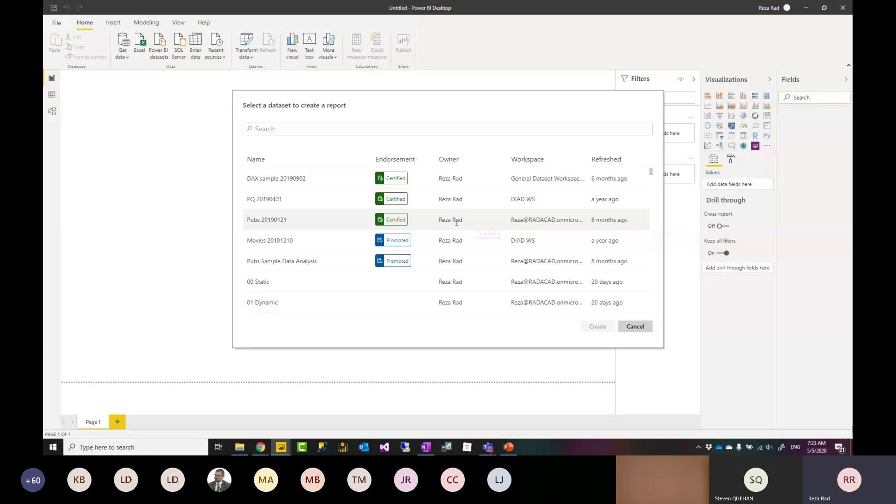
{"action": "scroll", "coordinate": [388, 226], "scroll_direction": "down", "scroll_amount": 1}
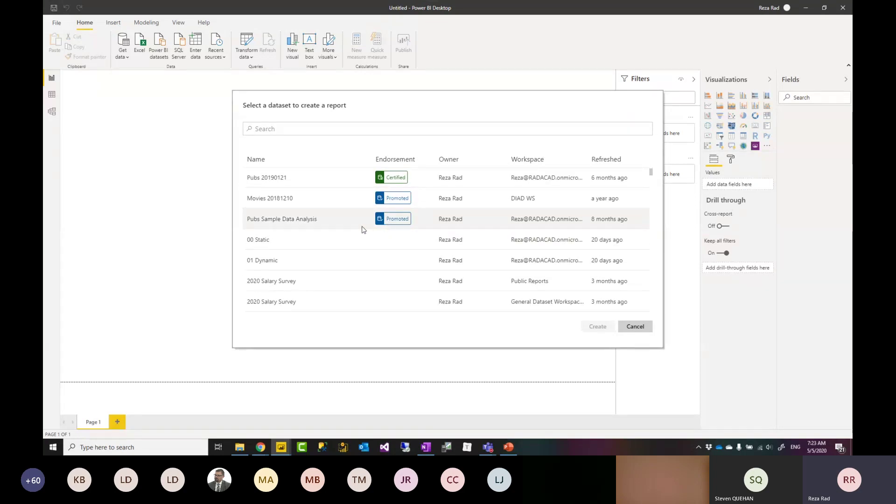
{"action": "scroll", "coordinate": [362, 229], "scroll_direction": "up", "scroll_amount": 1}
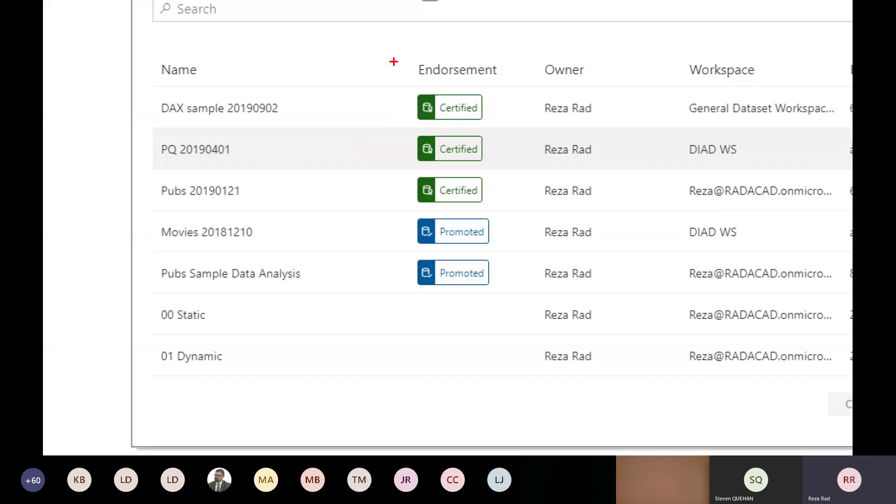
{"action": "mouse_move", "coordinate": [397, 46]}
{"action": "left_mouse_down"}
{"action": "mouse_move", "coordinate": [502, 364]}
{"action": "mouse_move", "coordinate": [520, 450]}
{"action": "mouse_move", "coordinate": [506, 434]}
{"action": "left_mouse_up"}
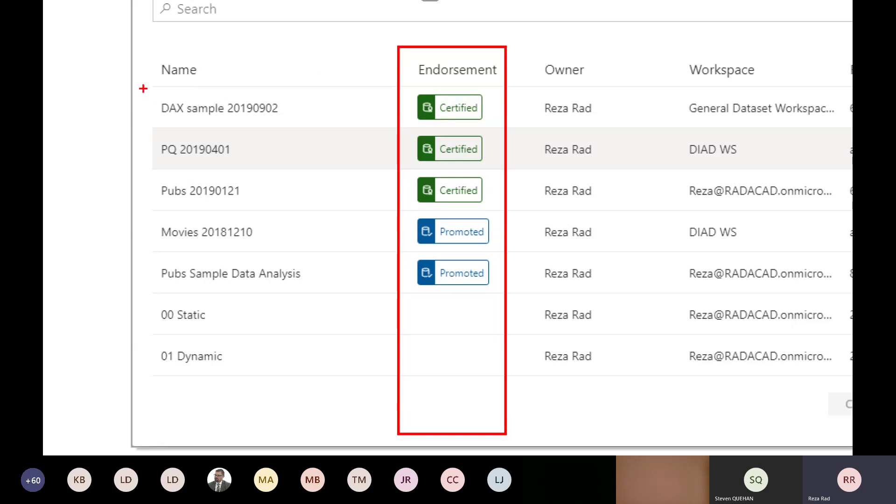
{"action": "mouse_move", "coordinate": [143, 88]}
{"action": "left_mouse_down"}
{"action": "mouse_move", "coordinate": [362, 160]}
{"action": "mouse_move", "coordinate": [633, 202]}
{"action": "left_mouse_up"}
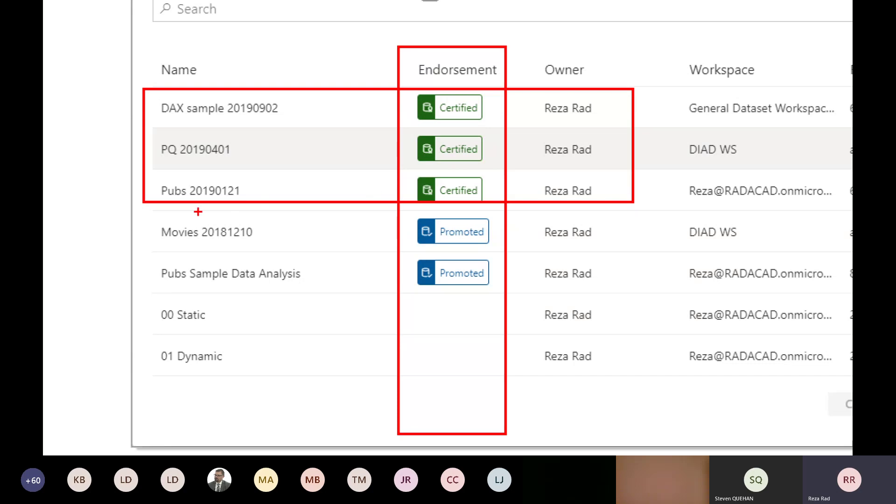
{"action": "mouse_move", "coordinate": [143, 210]}
{"action": "left_mouse_down"}
{"action": "mouse_move", "coordinate": [212, 242]}
{"action": "mouse_move", "coordinate": [590, 304]}
{"action": "mouse_move", "coordinate": [643, 297]}
{"action": "mouse_move", "coordinate": [636, 293]}
{"action": "left_mouse_up"}
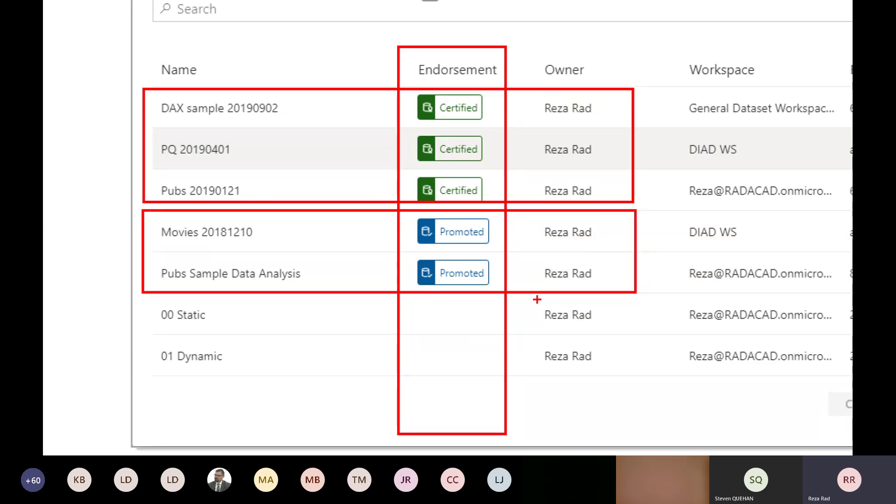
{"action": "mouse_move", "coordinate": [144, 301]}
{"action": "left_mouse_down"}
{"action": "mouse_move", "coordinate": [176, 335]}
{"action": "mouse_move", "coordinate": [534, 448]}
{"action": "mouse_move", "coordinate": [633, 428]}
{"action": "left_mouse_up"}
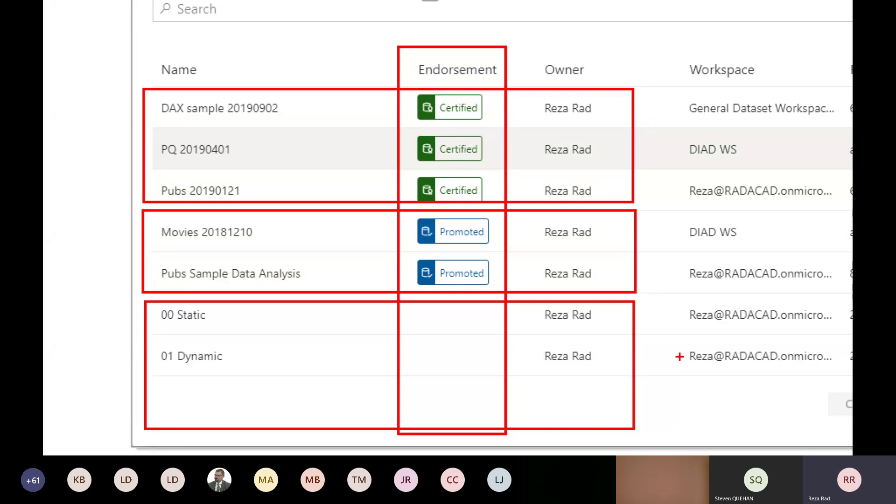
{"action": "key", "text": "Escape"}
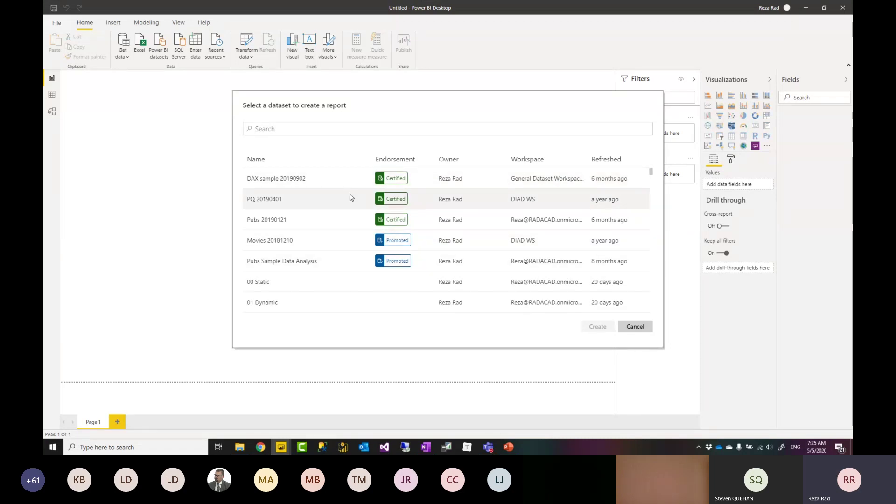
Connect the report live to the promoted Movies 20181210 dataset in DIAD WS and check the connection status.
{"action": "left_click", "coordinate": [250, 240]}
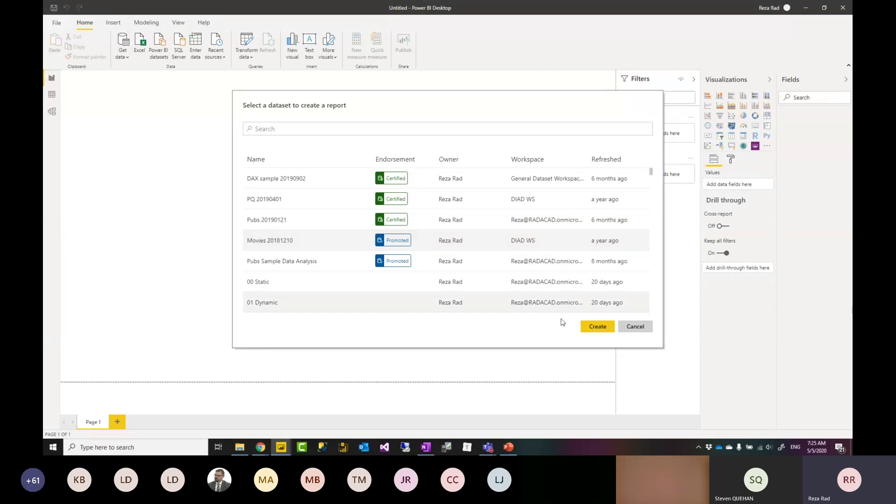
{"action": "left_click", "coordinate": [598, 327]}
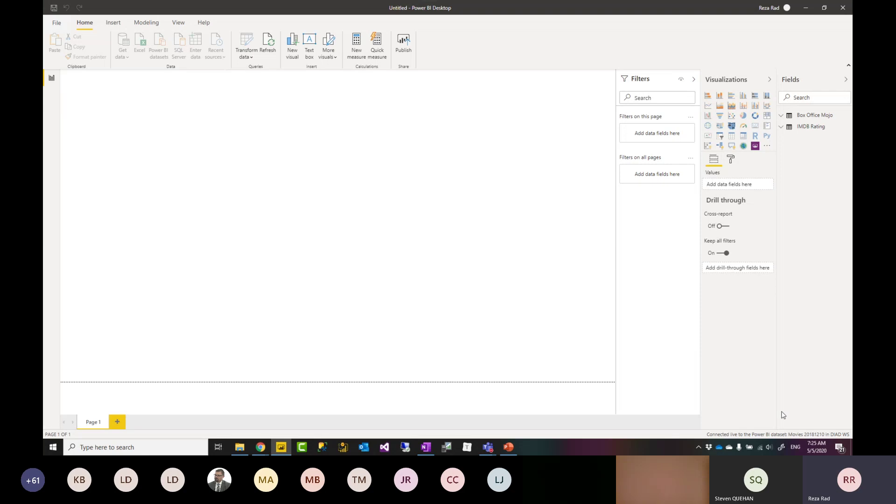
{"action": "key", "text": "ctrl+1"}
{"action": "left_click", "coordinate": [808, 422]}
{"action": "mouse_move", "coordinate": [700, 428]}
{"action": "left_mouse_down"}
{"action": "mouse_move", "coordinate": [778, 443]}
{"action": "mouse_move", "coordinate": [850, 441]}
{"action": "left_mouse_up"}
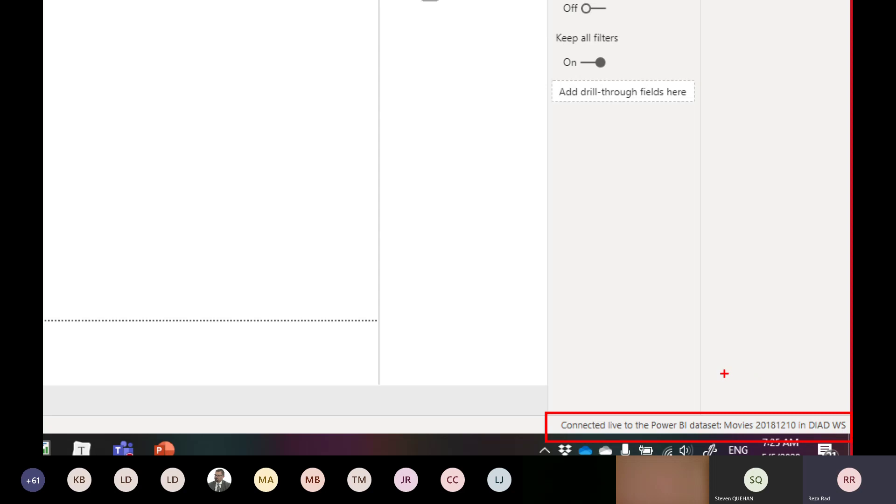
{"action": "key", "text": "Escape"}
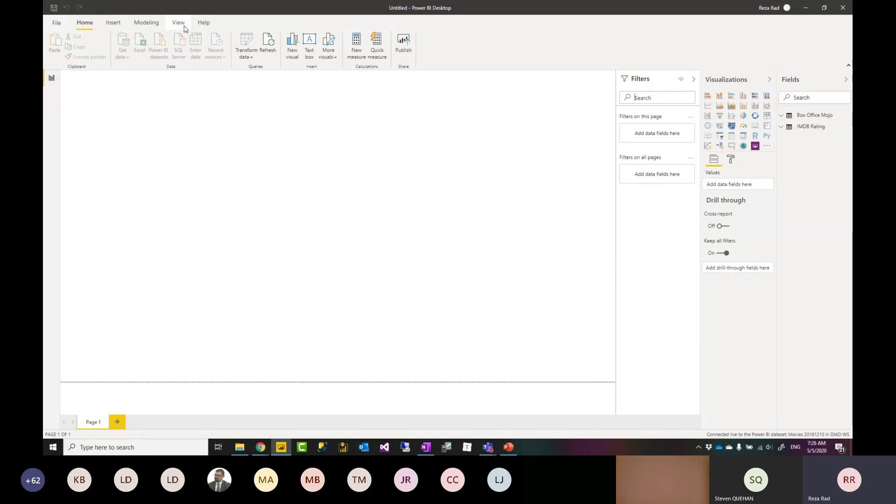
Create a treemap of Worldwide by Studio from the Box Office Mojo table, filling about the left half of the page.
{"action": "left_click", "coordinate": [783, 129]}
{"action": "left_click", "coordinate": [786, 127]}
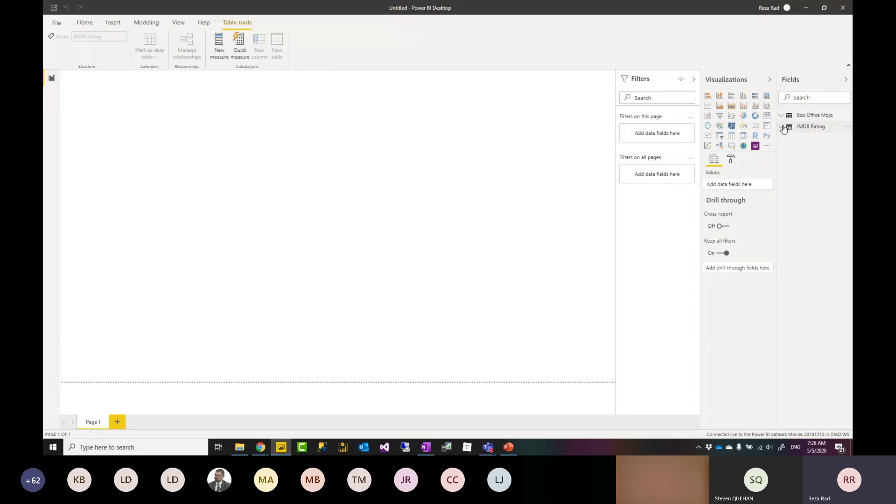
{"action": "left_click", "coordinate": [782, 116]}
{"action": "left_click_drag", "start_coordinate": [814, 210], "coordinate": [469, 146]}
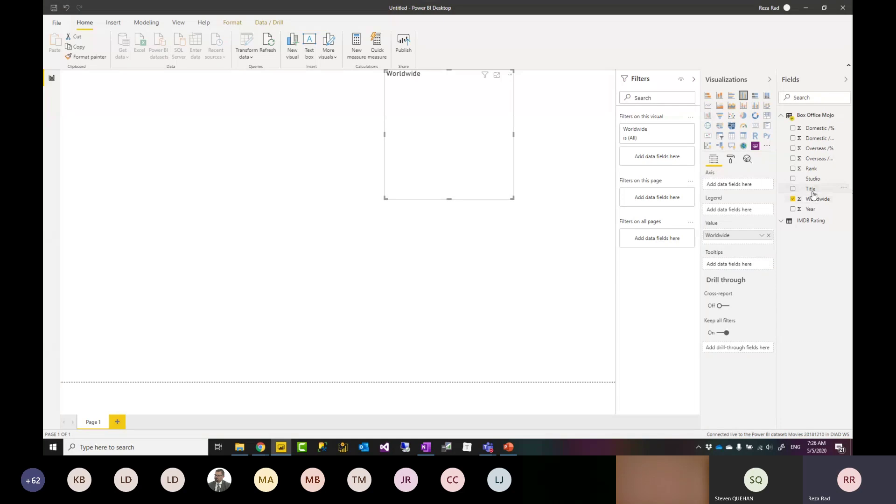
{"action": "left_click", "coordinate": [793, 179]}
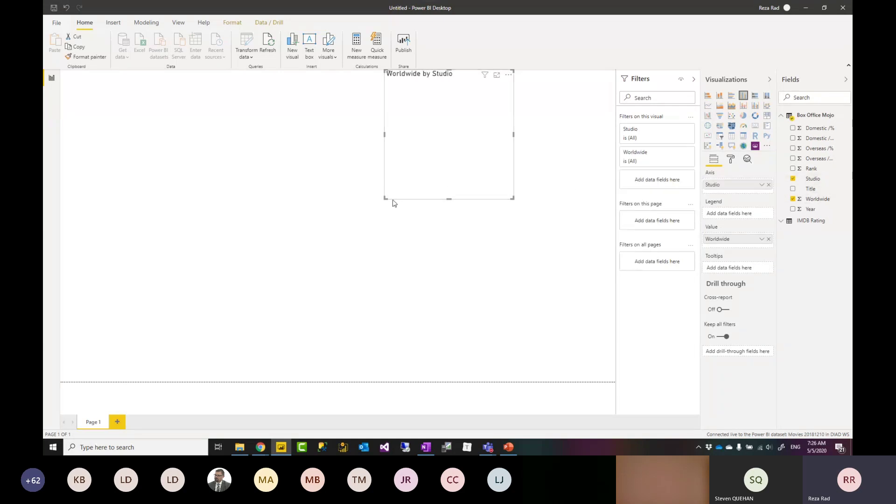
{"action": "left_click_drag", "start_coordinate": [384, 197], "coordinate": [69, 381]}
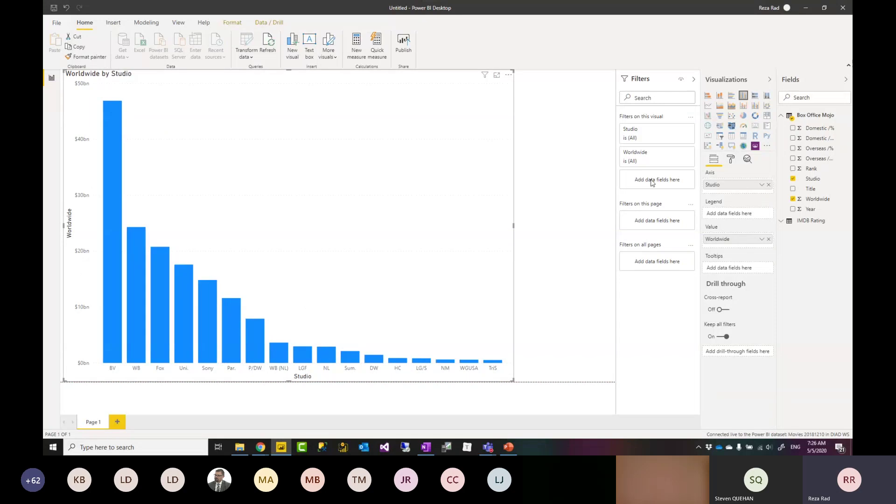
{"action": "left_click", "coordinate": [769, 120]}
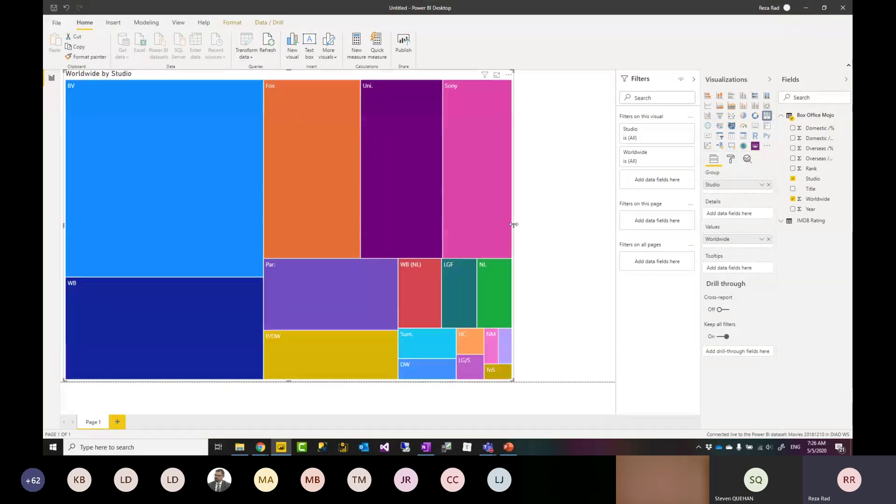
{"action": "left_click_drag", "start_coordinate": [514, 225], "coordinate": [353, 243]}
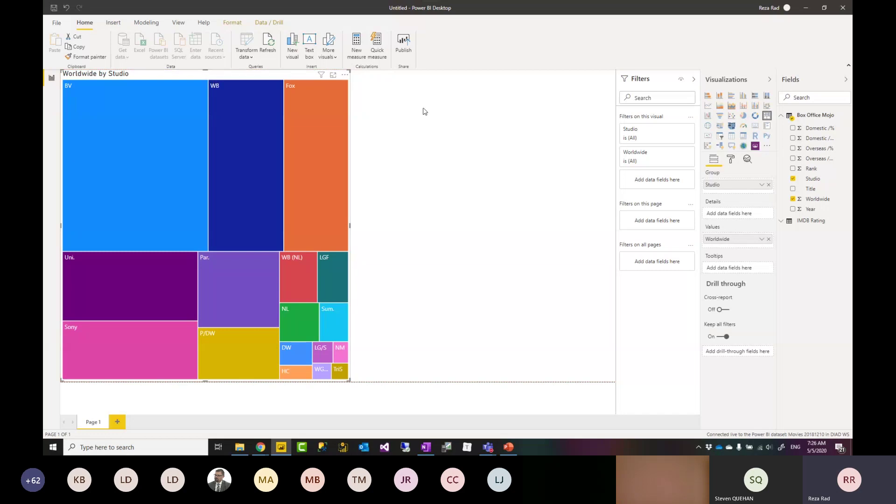
Add a clustered bar chart of Worldwide by Title in the empty area beside the treemap.
{"action": "left_click", "coordinate": [452, 117]}
{"action": "left_click", "coordinate": [732, 96]}
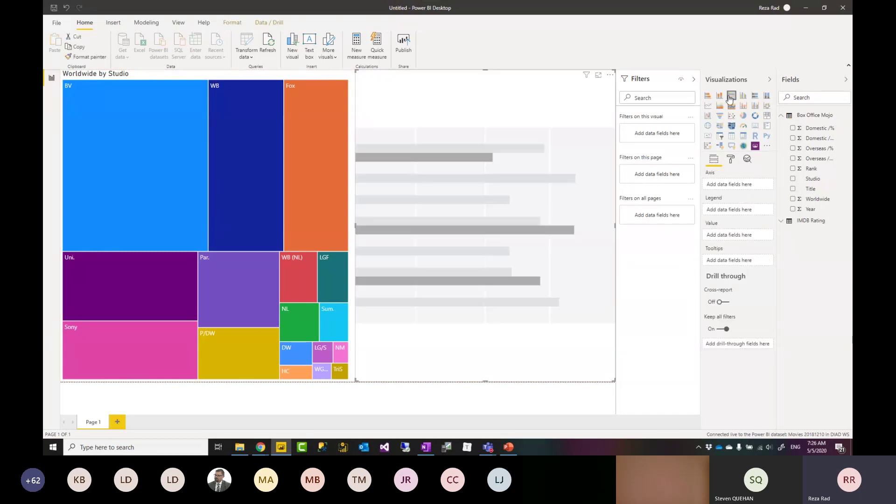
{"action": "left_click", "coordinate": [793, 200]}
{"action": "left_click", "coordinate": [793, 189]}
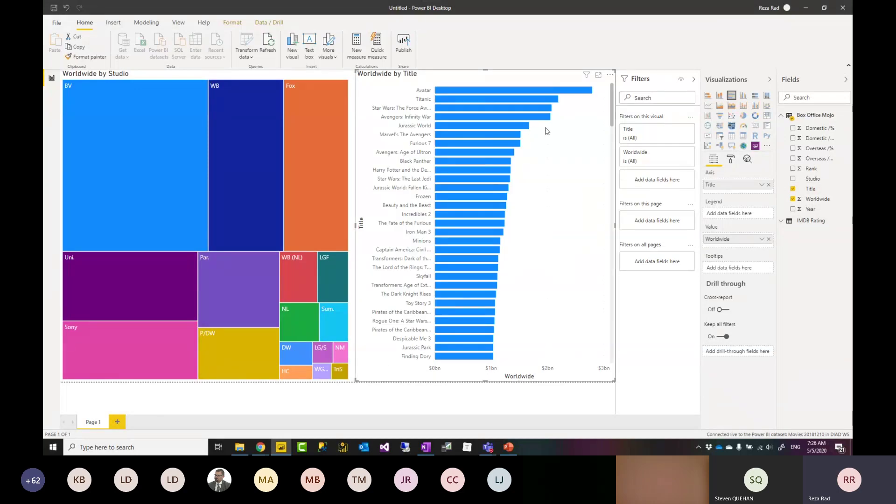
Save the report to the Desktop folder as Movies Club Power BI.
{"action": "left_click", "coordinate": [54, 8]}
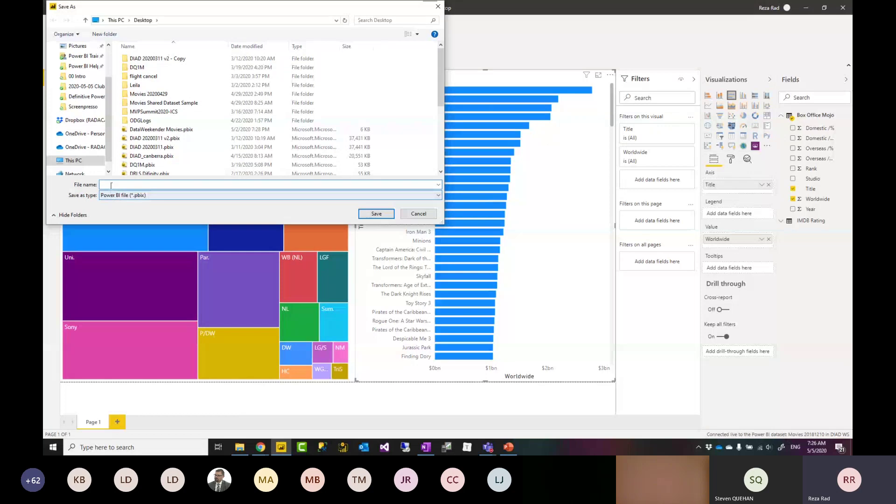
{"action": "type", "text": "Movie"}
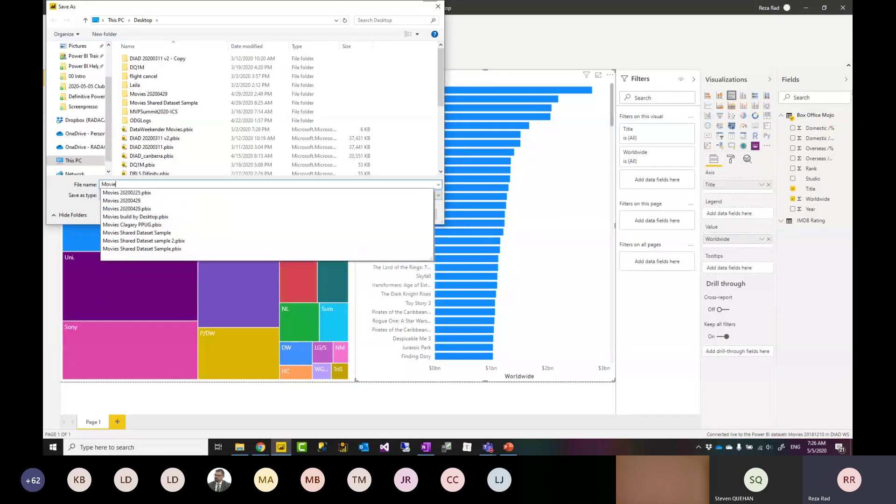
{"action": "type", "text": "s Club Power BI"}
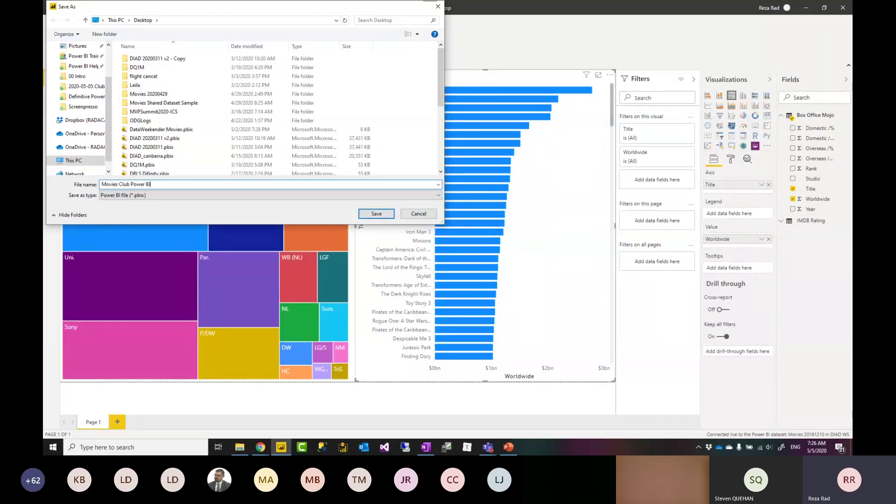
{"action": "key", "text": "Return"}
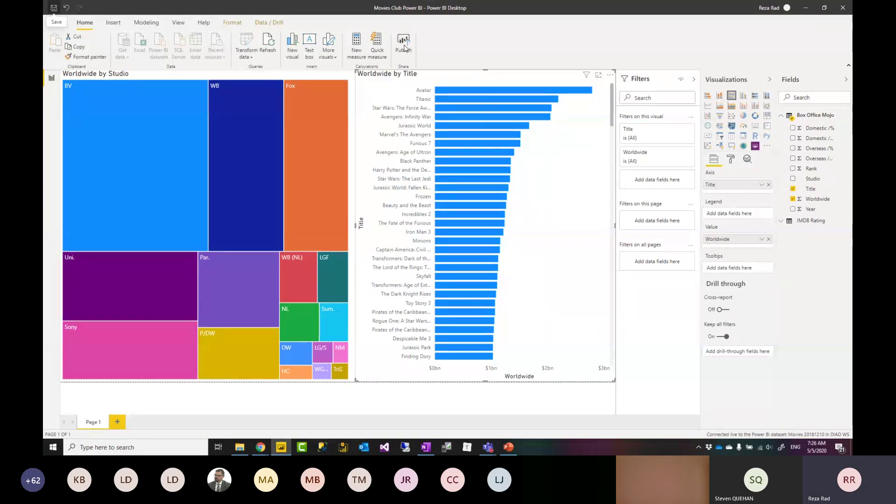
Publish the Movies Club Power BI report to the DIAD WS workspace and open it in the Power BI service.
{"action": "left_click", "coordinate": [404, 48]}
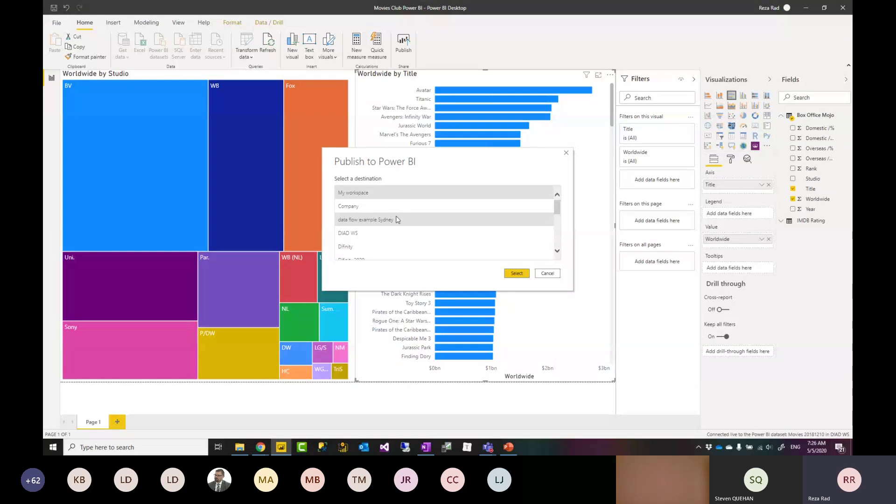
{"action": "left_click", "coordinate": [378, 237]}
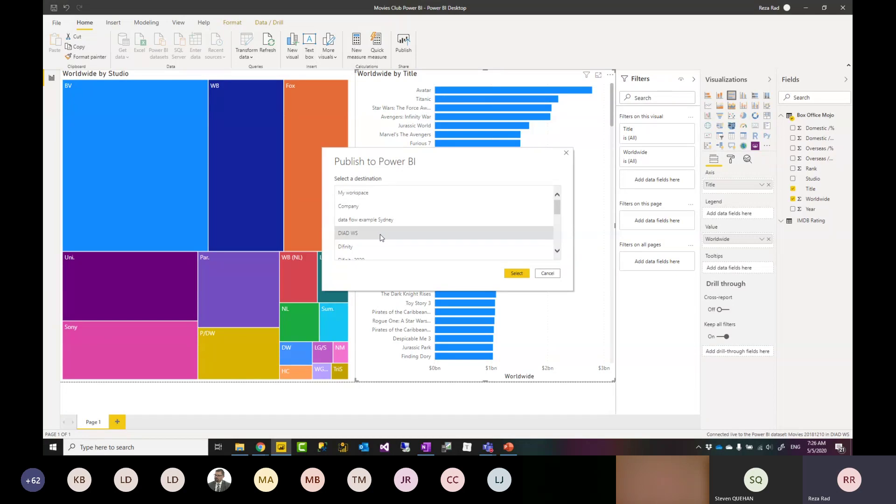
{"action": "left_click", "coordinate": [515, 274]}
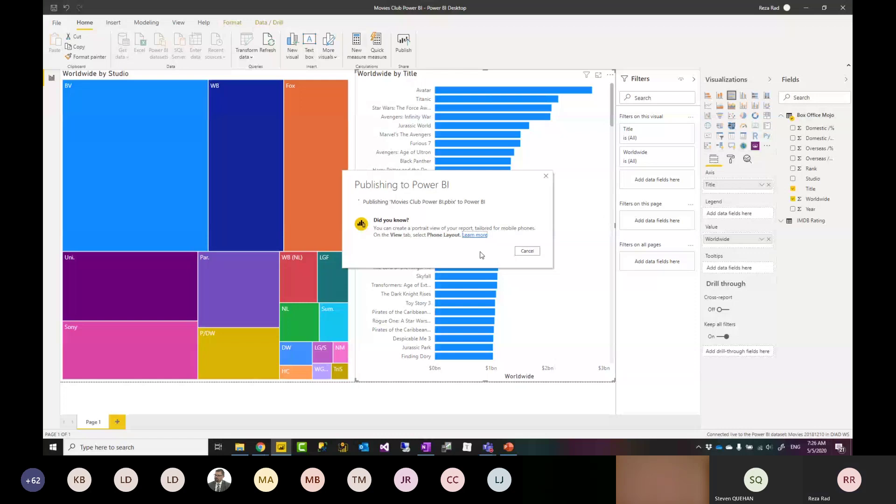
{"action": "left_click", "coordinate": [446, 216]}
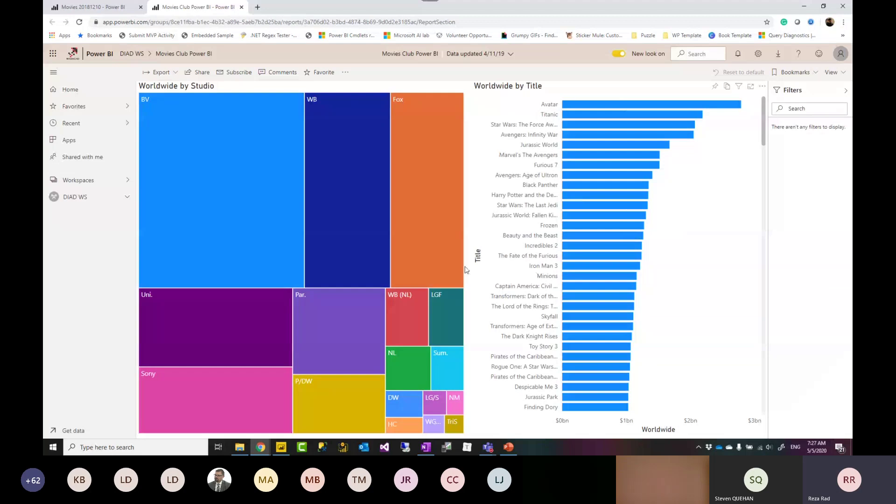
View the related content of the published Movies Club Power BI report and return to the DIAD WS workspace.
{"action": "left_click", "coordinate": [345, 72]}
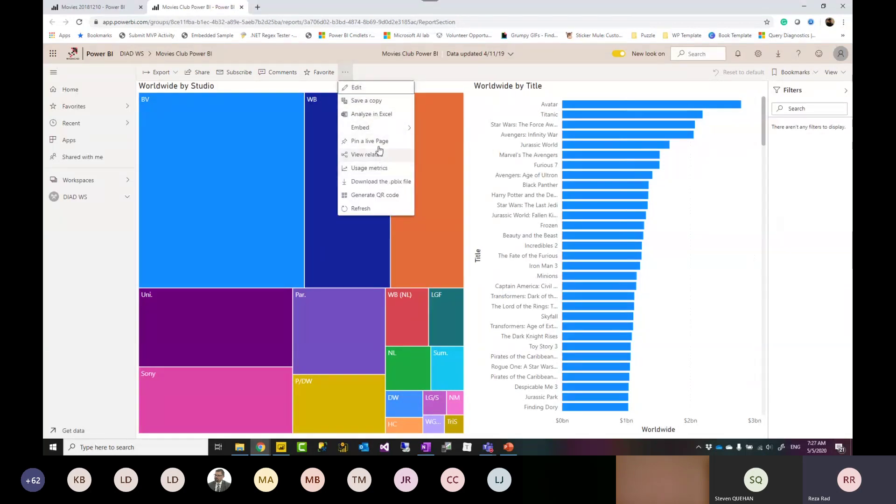
{"action": "left_click", "coordinate": [377, 156]}
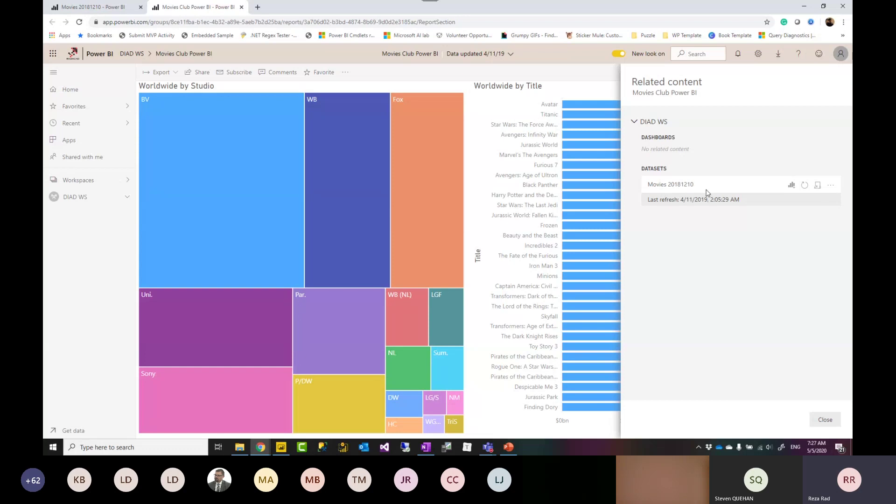
{"action": "left_click", "coordinate": [141, 54]}
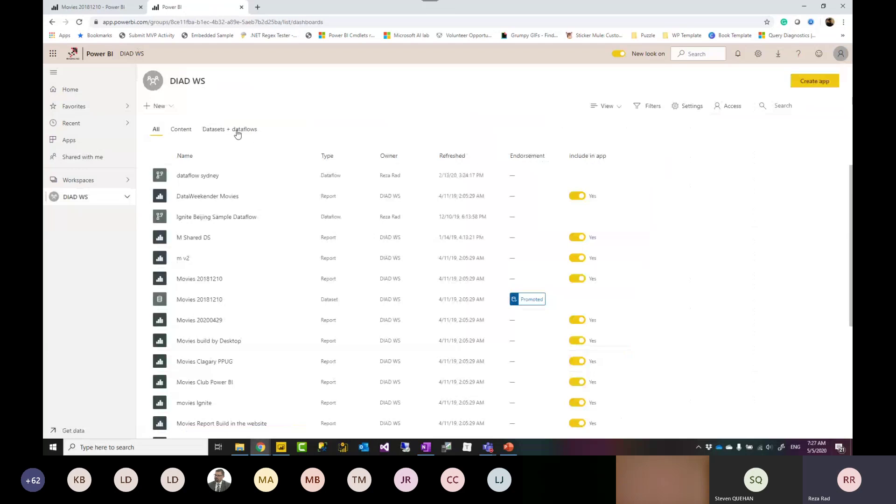
Review the related content of the Movies 20181210 dataset, covering reports in DIAD WS and in other workspaces.
{"action": "left_click", "coordinate": [237, 133]}
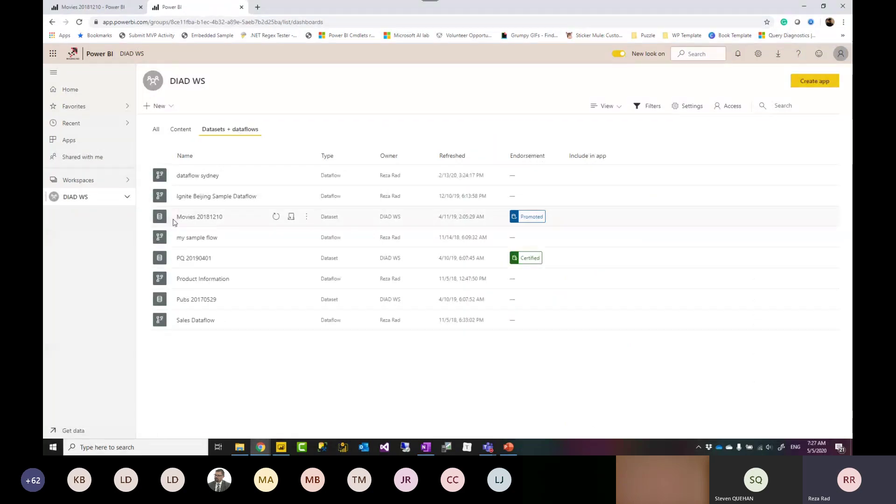
{"action": "left_click", "coordinate": [307, 217]}
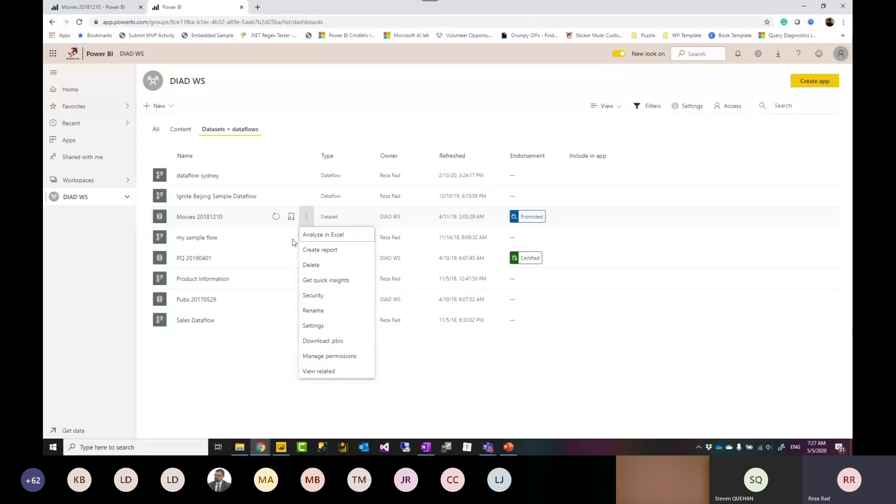
{"action": "left_click", "coordinate": [312, 372]}
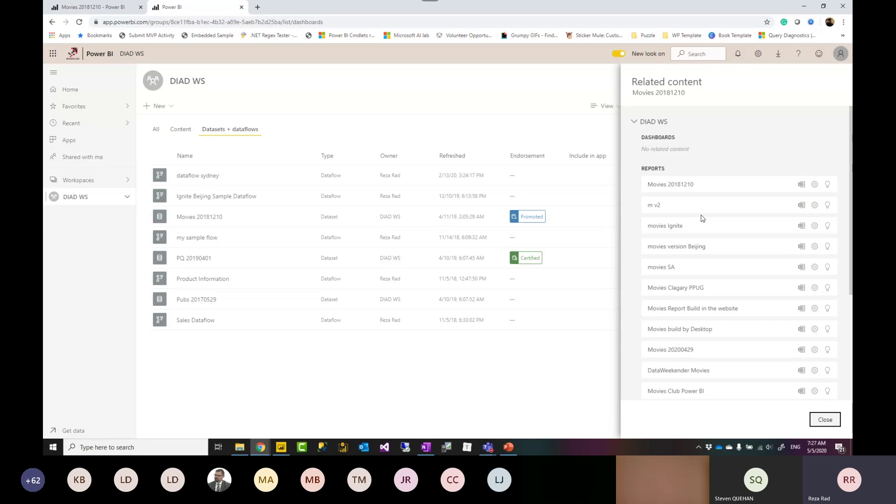
{"action": "scroll", "coordinate": [702, 218], "scroll_direction": "down", "scroll_amount": 1}
{"action": "scroll", "coordinate": [714, 168], "scroll_direction": "down", "scroll_amount": 2}
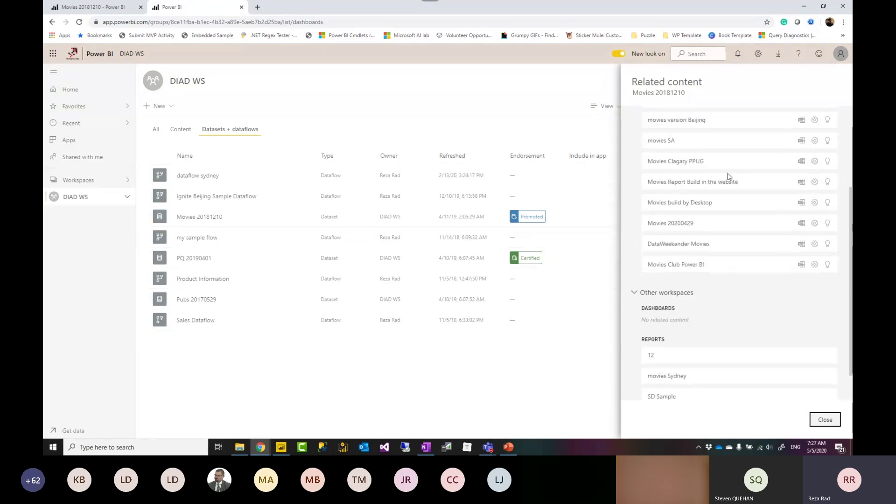
{"action": "scroll", "coordinate": [765, 187], "scroll_direction": "up", "scroll_amount": 2}
{"action": "scroll", "coordinate": [754, 178], "scroll_direction": "down", "scroll_amount": 1}
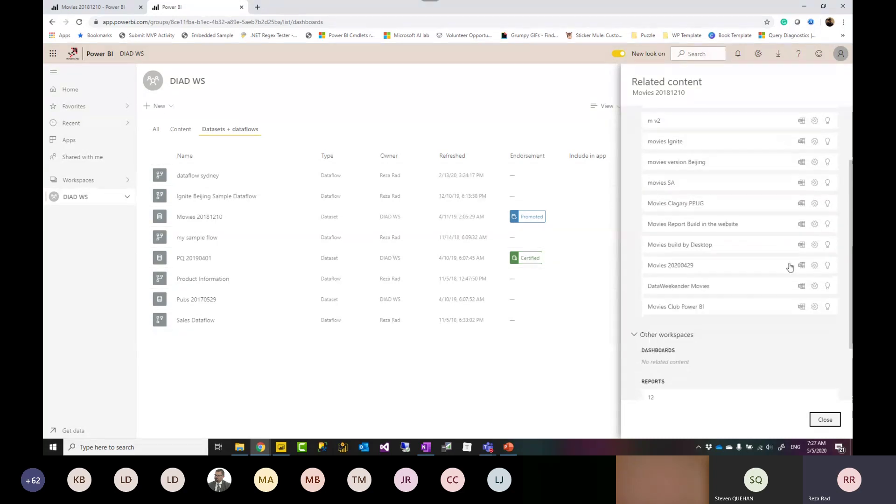
{"action": "scroll", "coordinate": [749, 172], "scroll_direction": "up", "scroll_amount": 1}
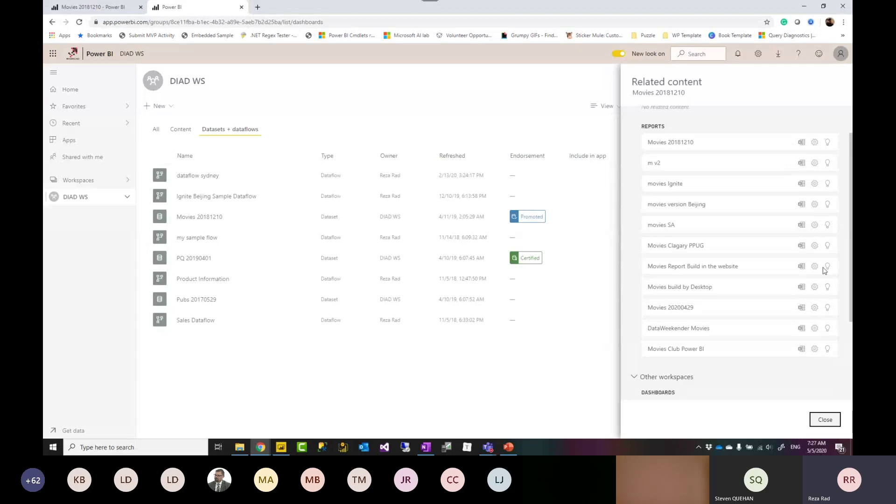
{"action": "scroll", "coordinate": [824, 271], "scroll_direction": "down", "scroll_amount": 1}
{"action": "scroll", "coordinate": [695, 219], "scroll_direction": "up", "scroll_amount": 2}
{"action": "scroll", "coordinate": [745, 180], "scroll_direction": "down", "scroll_amount": 1}
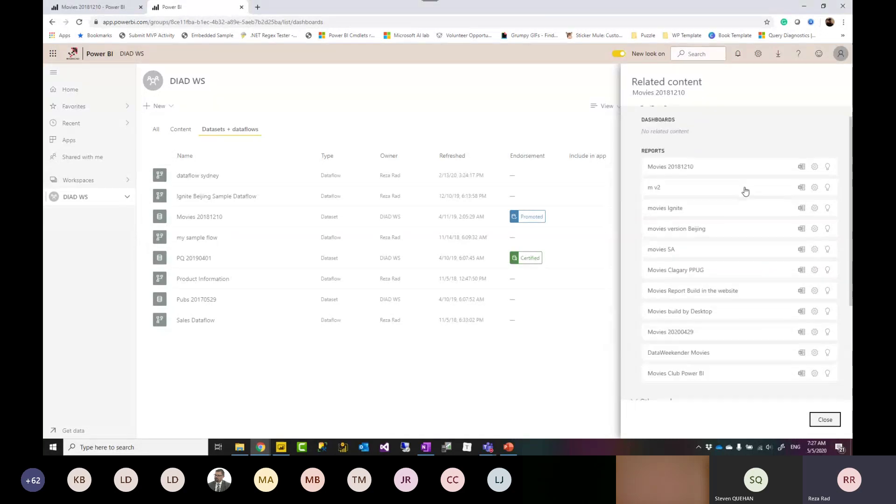
{"action": "scroll", "coordinate": [824, 276], "scroll_direction": "down", "scroll_amount": 3}
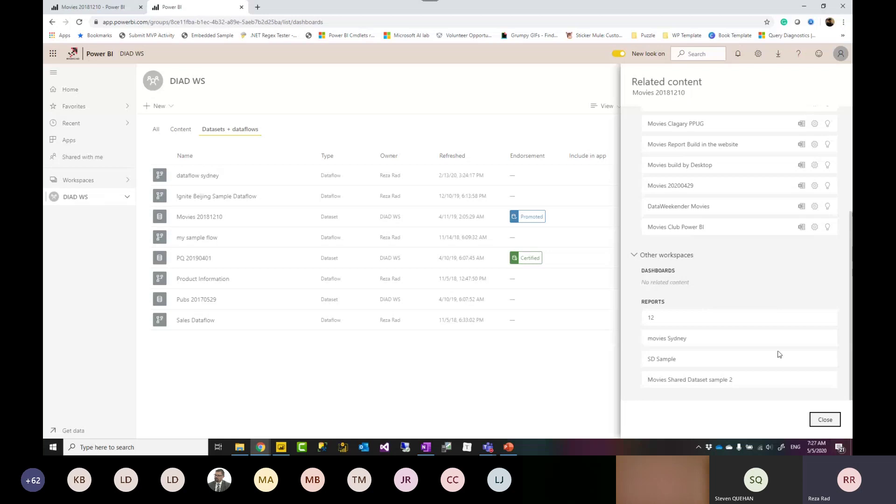
{"action": "left_click", "coordinate": [826, 420]}
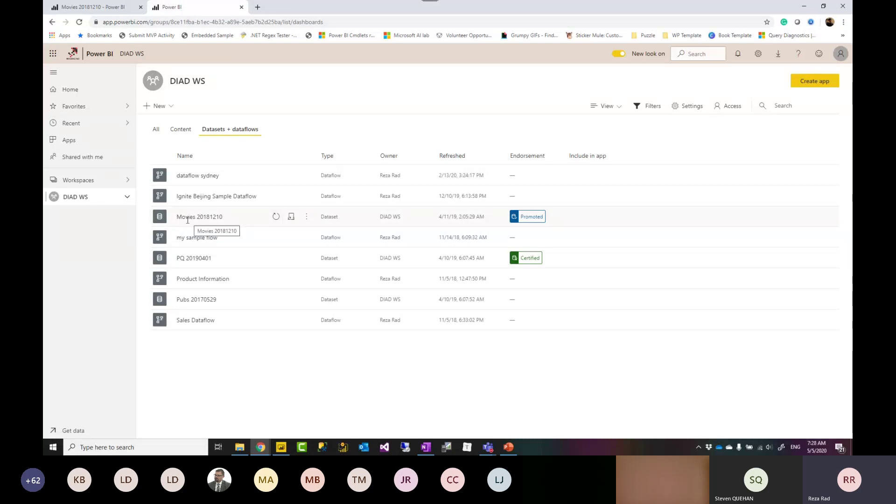
Check the row-level security page of the Movies 20181210 dataset and go back to the DIAD WS workspace.
{"action": "left_click", "coordinate": [307, 219]}
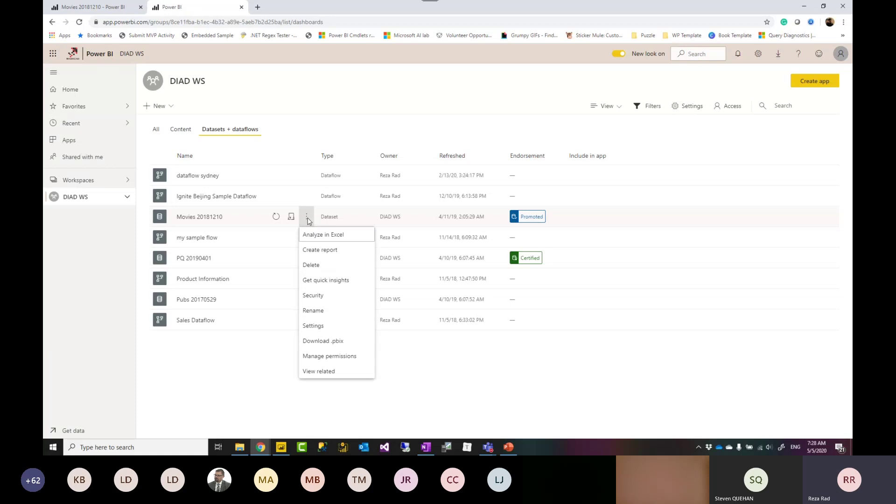
{"action": "left_click", "coordinate": [316, 296]}
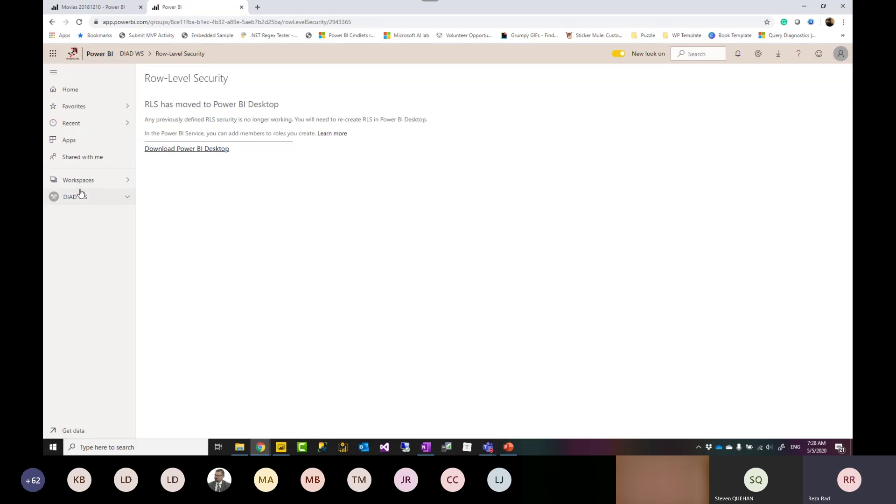
{"action": "left_click", "coordinate": [130, 54]}
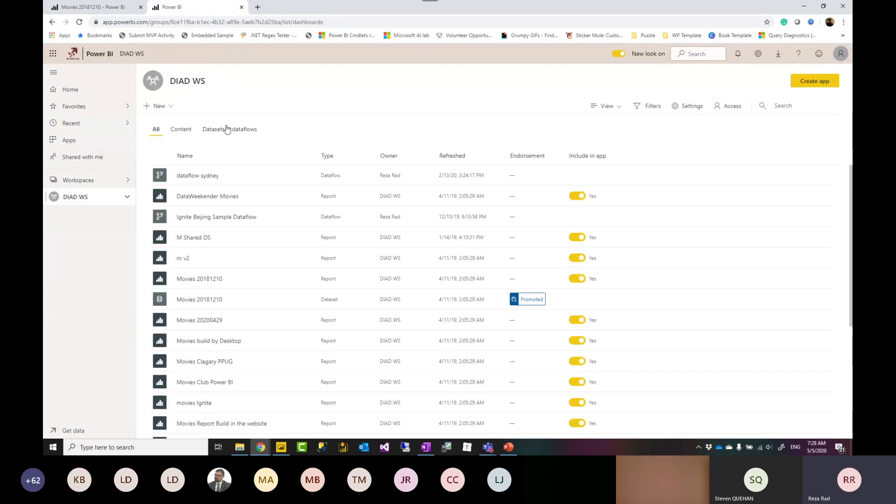
Examine the endorsement options in the settings of the Movies 20181210 dataset.
{"action": "left_click", "coordinate": [227, 129]}
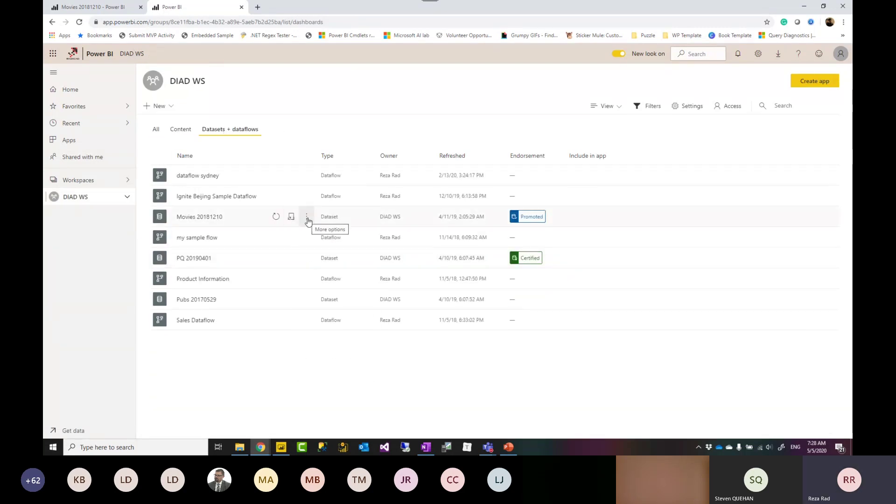
{"action": "left_click", "coordinate": [308, 218]}
{"action": "left_click", "coordinate": [314, 326]}
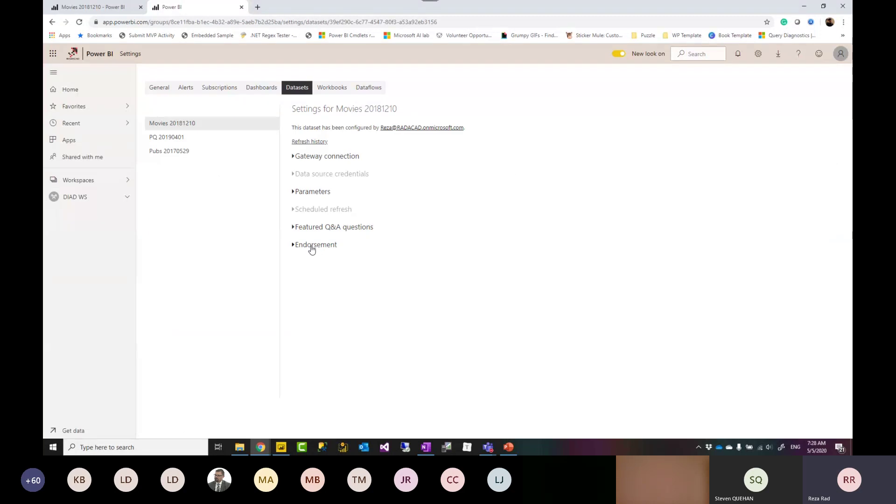
{"action": "left_click", "coordinate": [312, 245]}
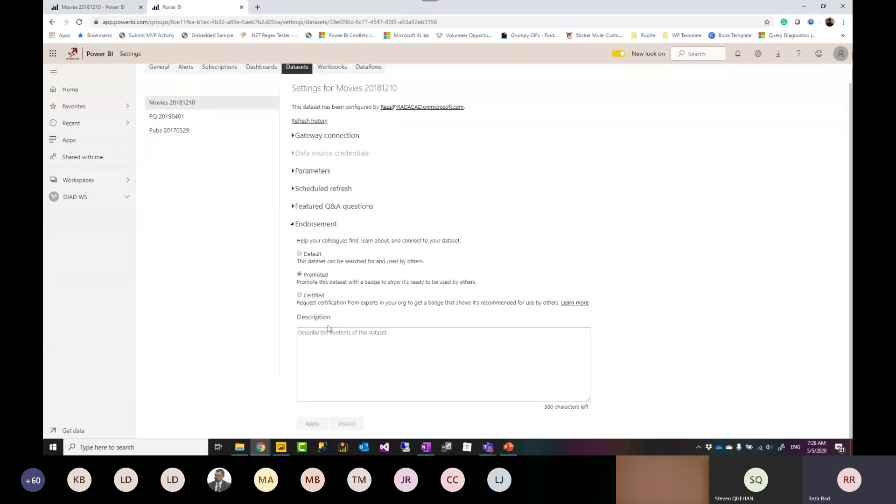
{"action": "left_click", "coordinate": [312, 256]}
Open the tenant settings in the admin portal and discard the unapplied Export to Excel change.
{"action": "left_click", "coordinate": [758, 54]}
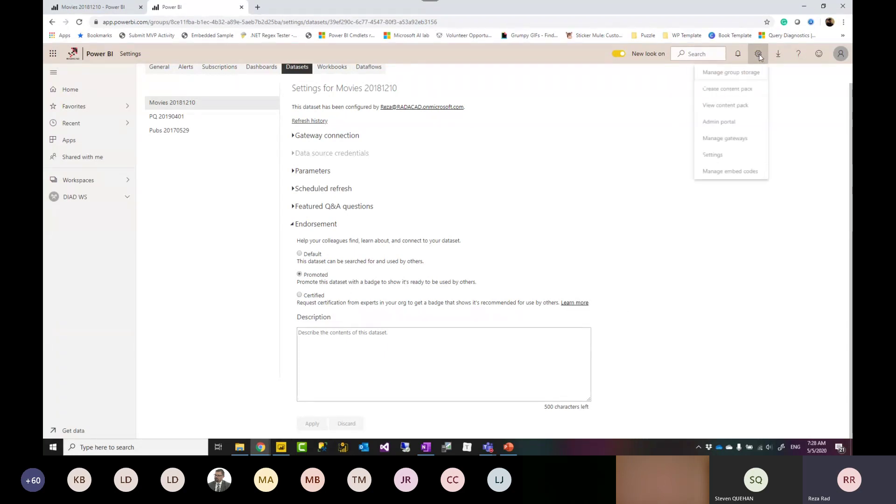
{"action": "left_click", "coordinate": [718, 125]}
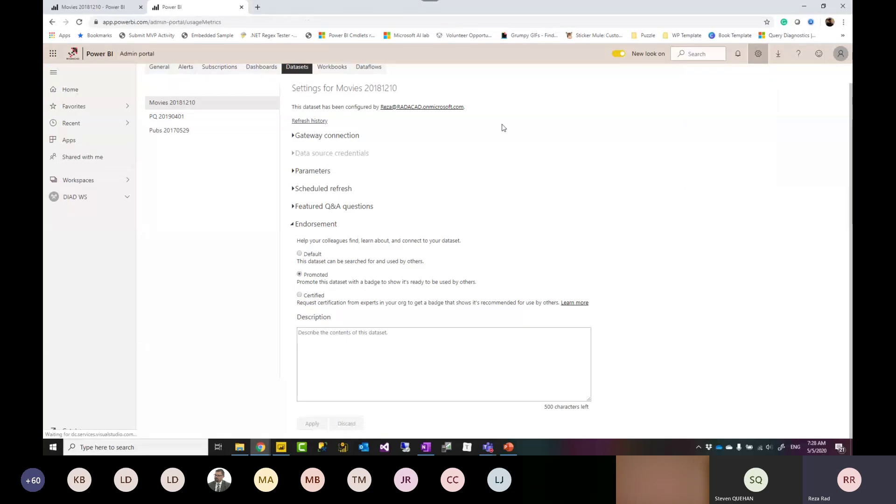
{"action": "scroll", "coordinate": [350, 260], "scroll_direction": "down", "scroll_amount": 5}
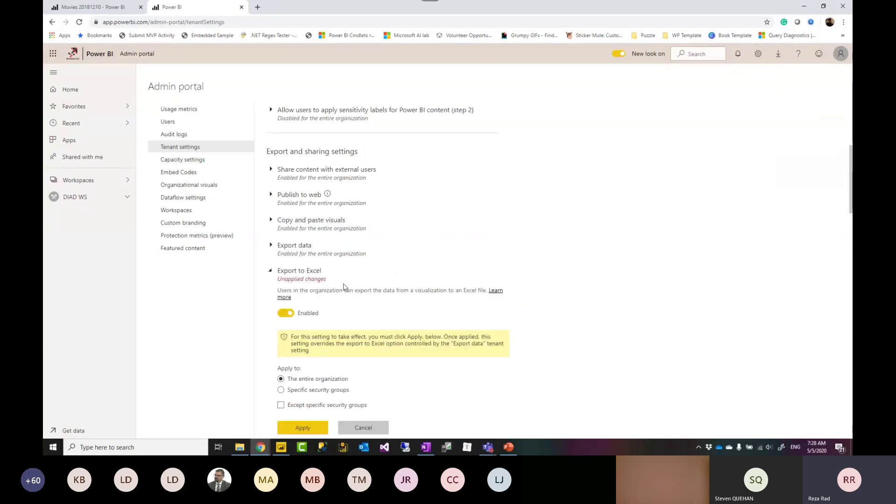
{"action": "left_click", "coordinate": [361, 427]}
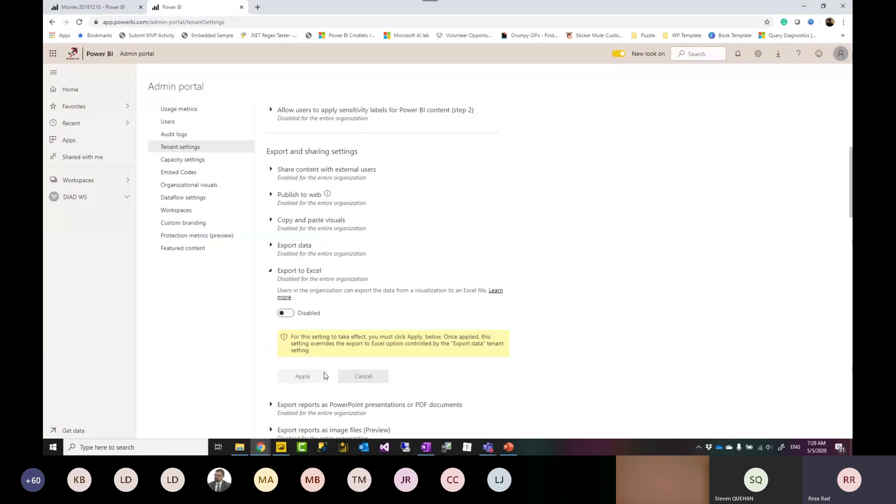
{"action": "left_click", "coordinate": [282, 279]}
{"action": "scroll", "coordinate": [282, 289], "scroll_direction": "down", "scroll_amount": 3}
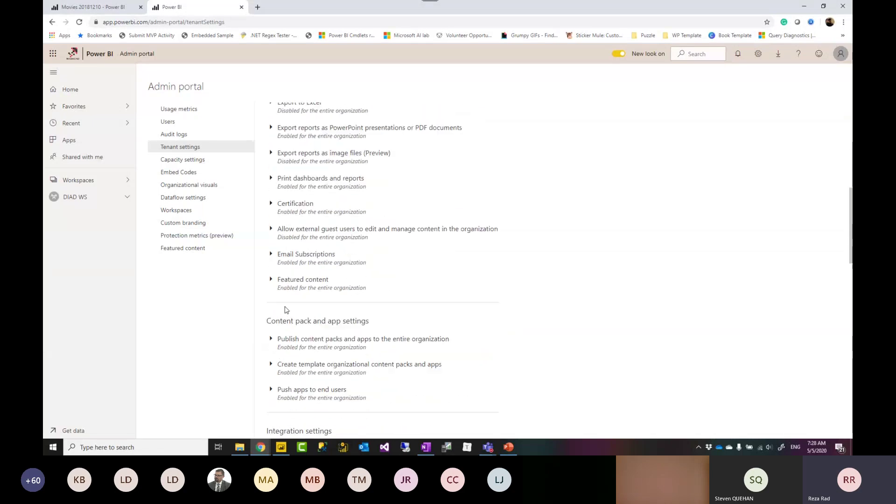
Inspect the Certification tenant setting, previewing the option for specific security groups and discarding the change.
{"action": "left_click", "coordinate": [271, 203]}
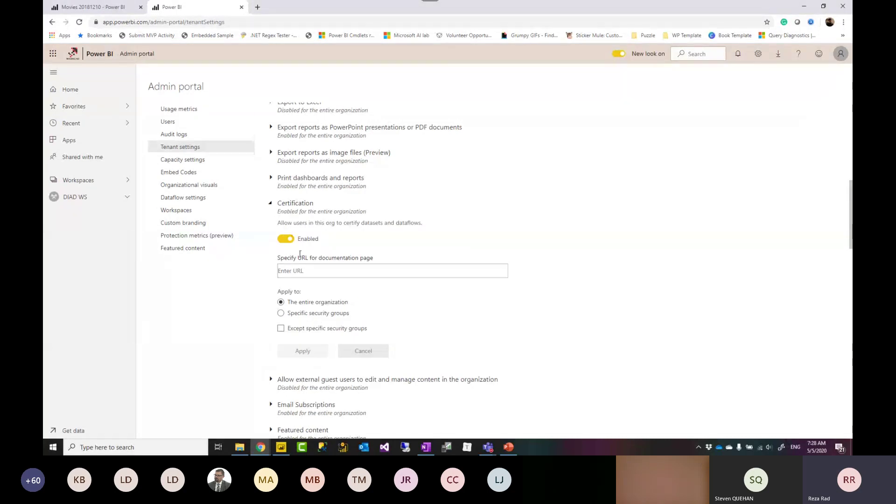
{"action": "left_click", "coordinate": [306, 315]}
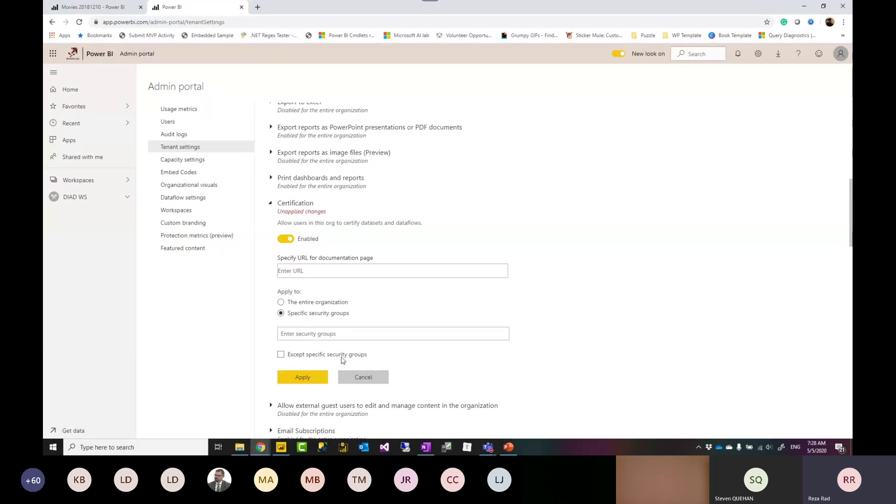
{"action": "left_click", "coordinate": [363, 379]}
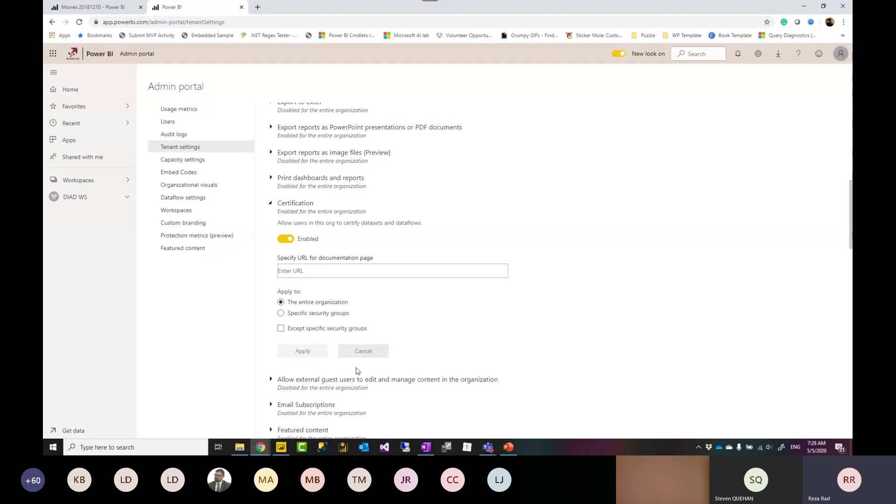
{"action": "left_click", "coordinate": [270, 203]}
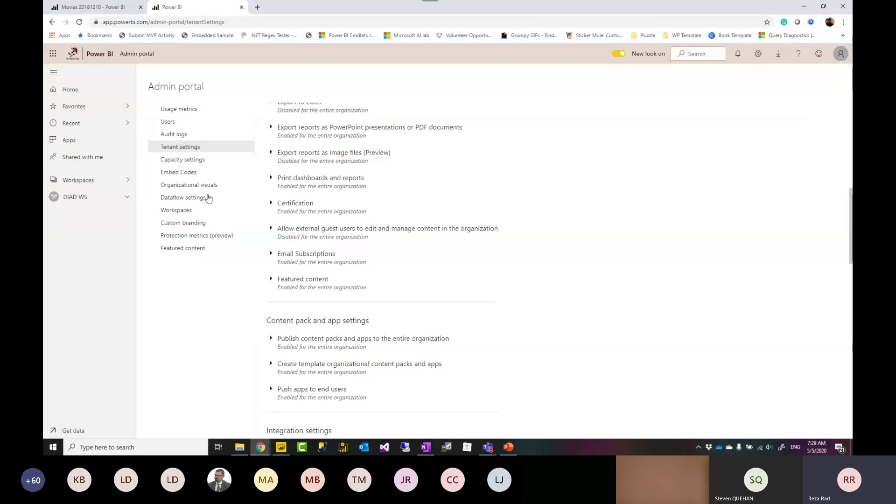
Return to the DIAD WS workspace, switch to the Dataflow and Shared Dataset presentation in PowerPoint, and browse the slides around The Architecture.
{"action": "left_click", "coordinate": [79, 198]}
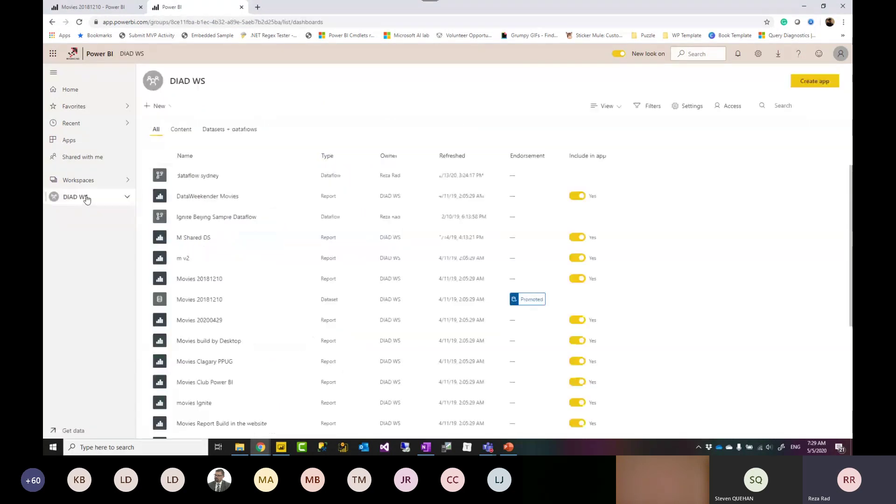
{"action": "mouse_move", "coordinate": [509, 449]}
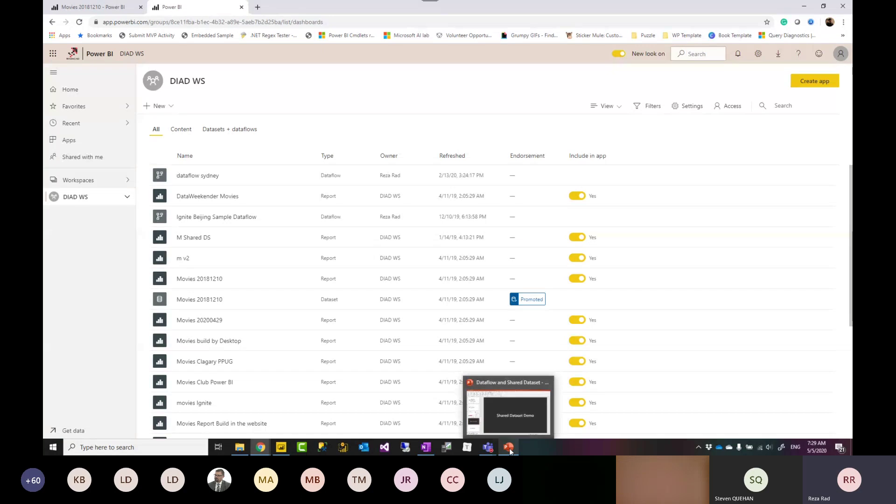
{"action": "left_click", "coordinate": [511, 421]}
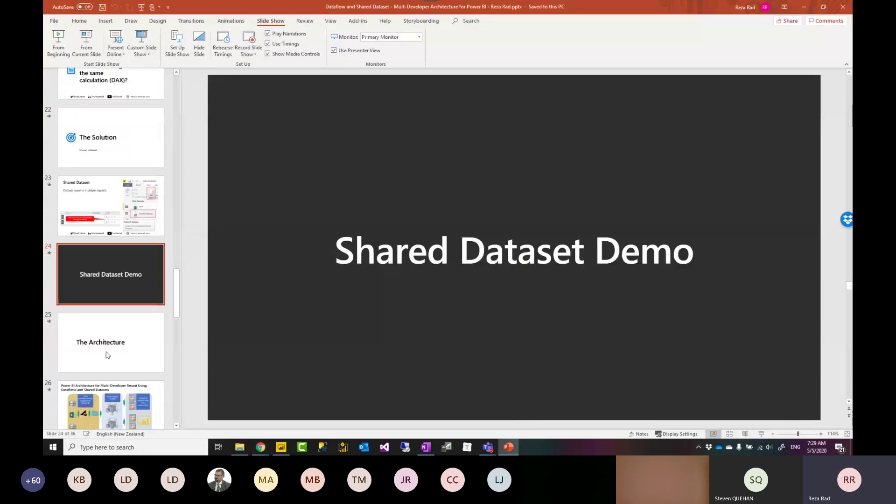
{"action": "scroll", "coordinate": [112, 354], "scroll_direction": "down", "scroll_amount": 1}
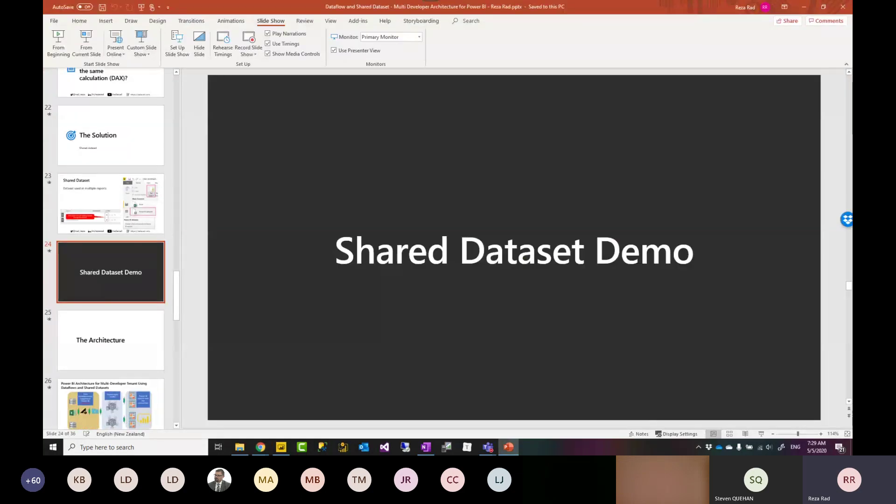
{"action": "scroll", "coordinate": [145, 317], "scroll_direction": "down", "scroll_amount": 2}
{"action": "scroll", "coordinate": [145, 317], "scroll_direction": "up", "scroll_amount": 2}
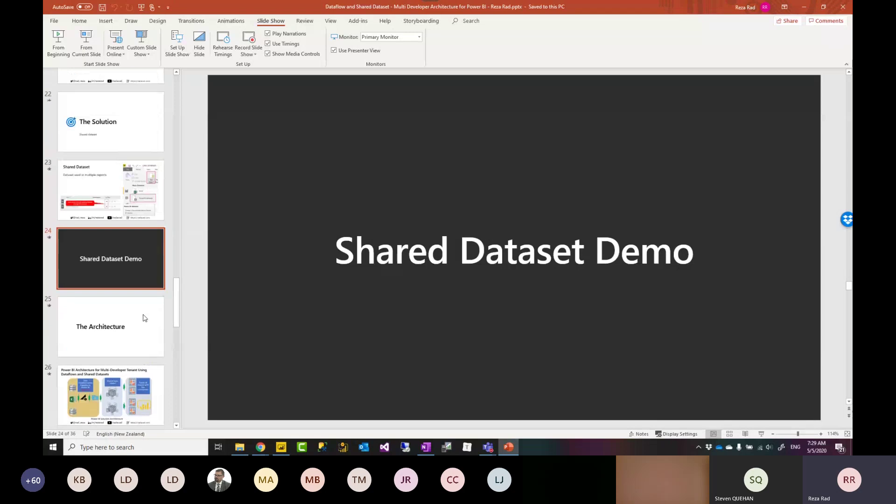
{"action": "scroll", "coordinate": [144, 318], "scroll_direction": "up", "scroll_amount": 1}
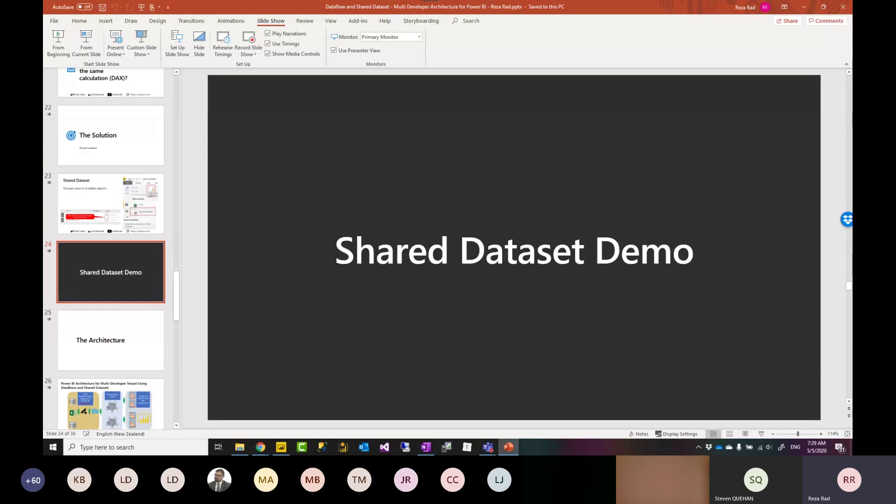